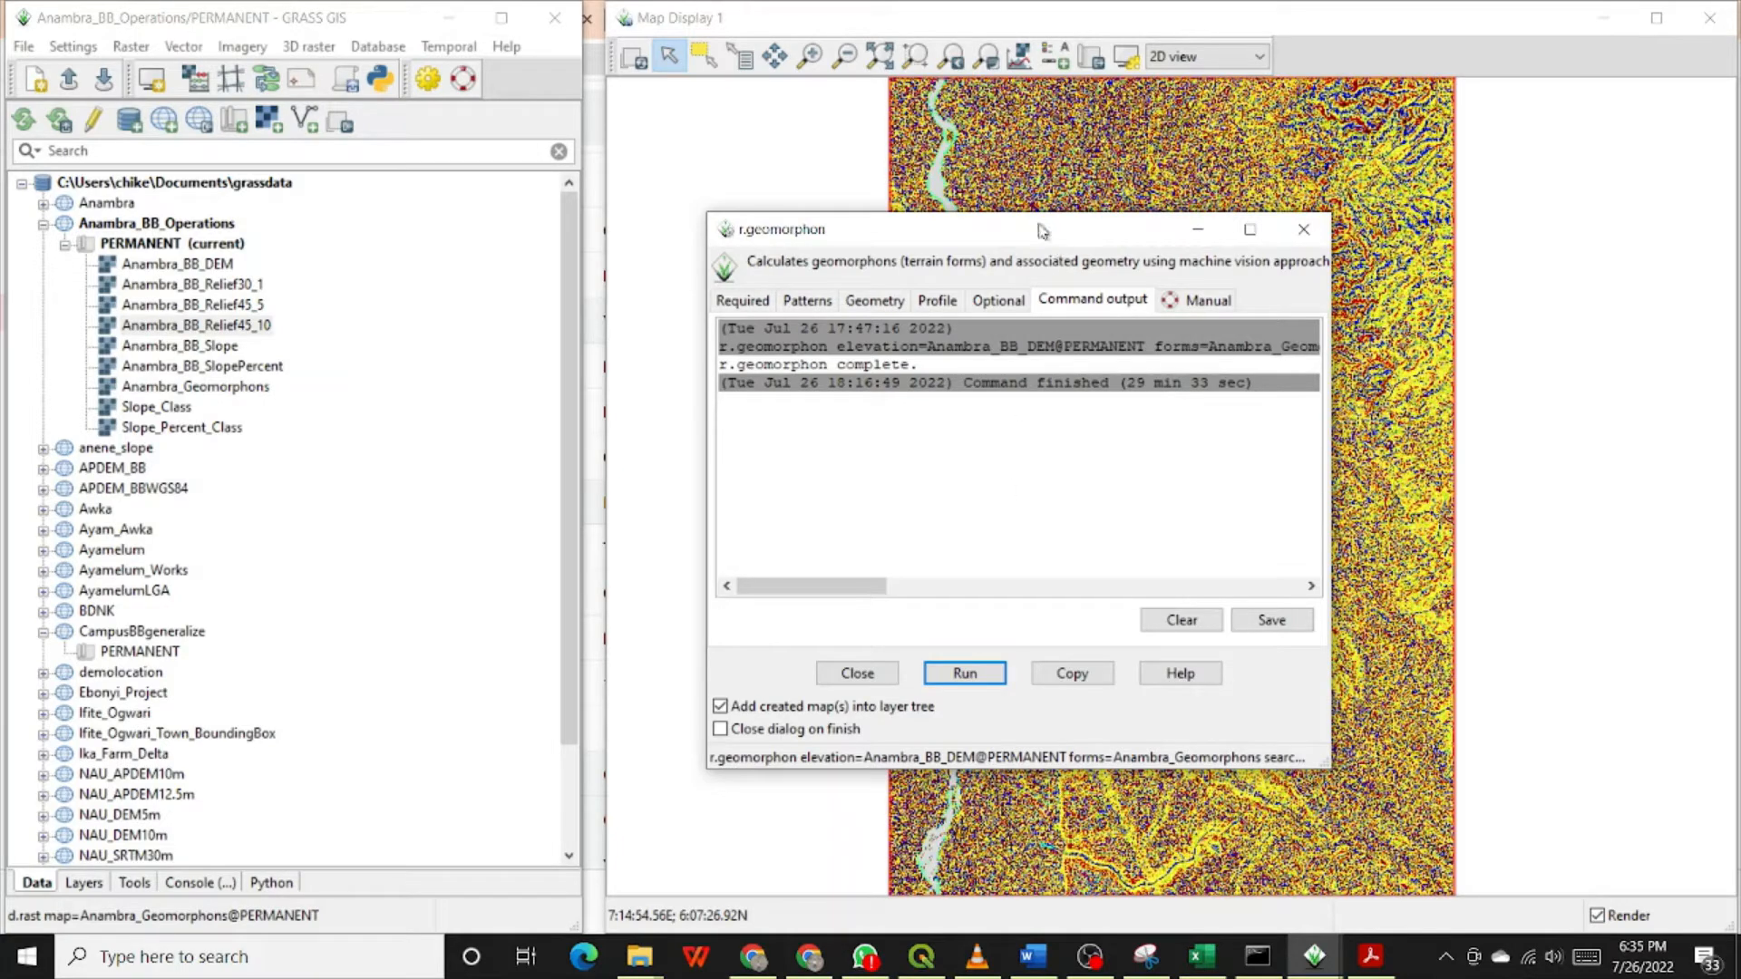
Step: Close the finished r.geomorphon dialog and inspect the geomorphon cells east of the river close up, finishing at the full layer extent
drag(1043, 232, 557, 277)
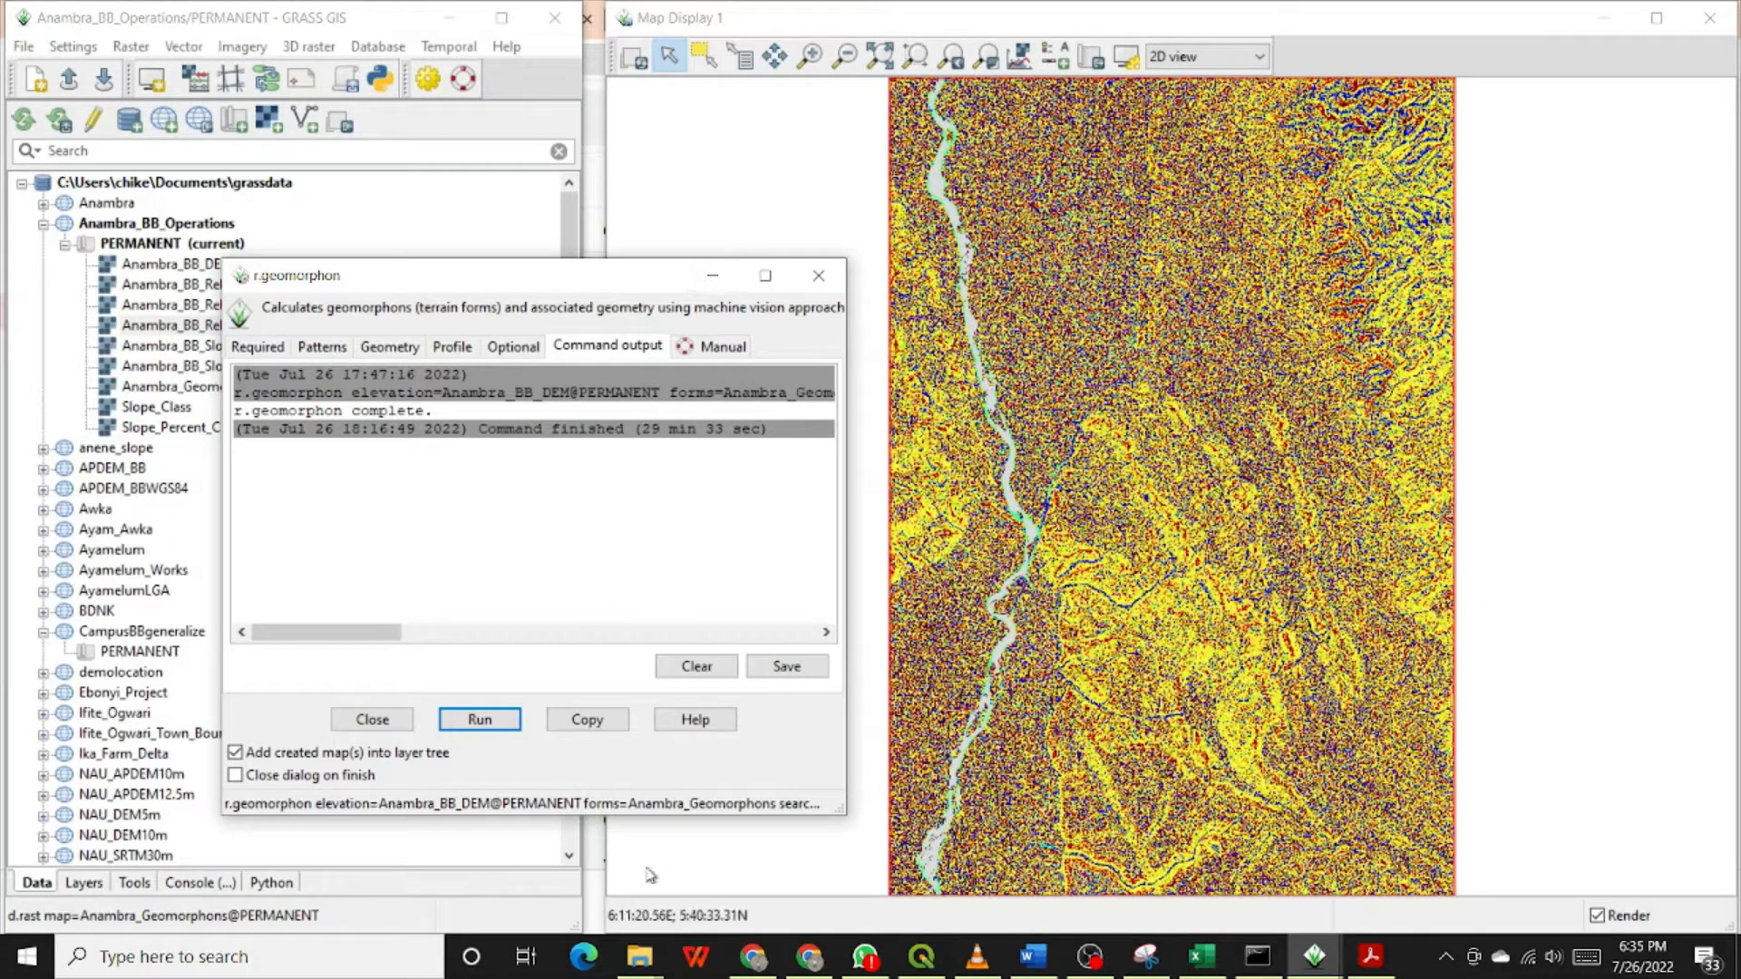
click(370, 719)
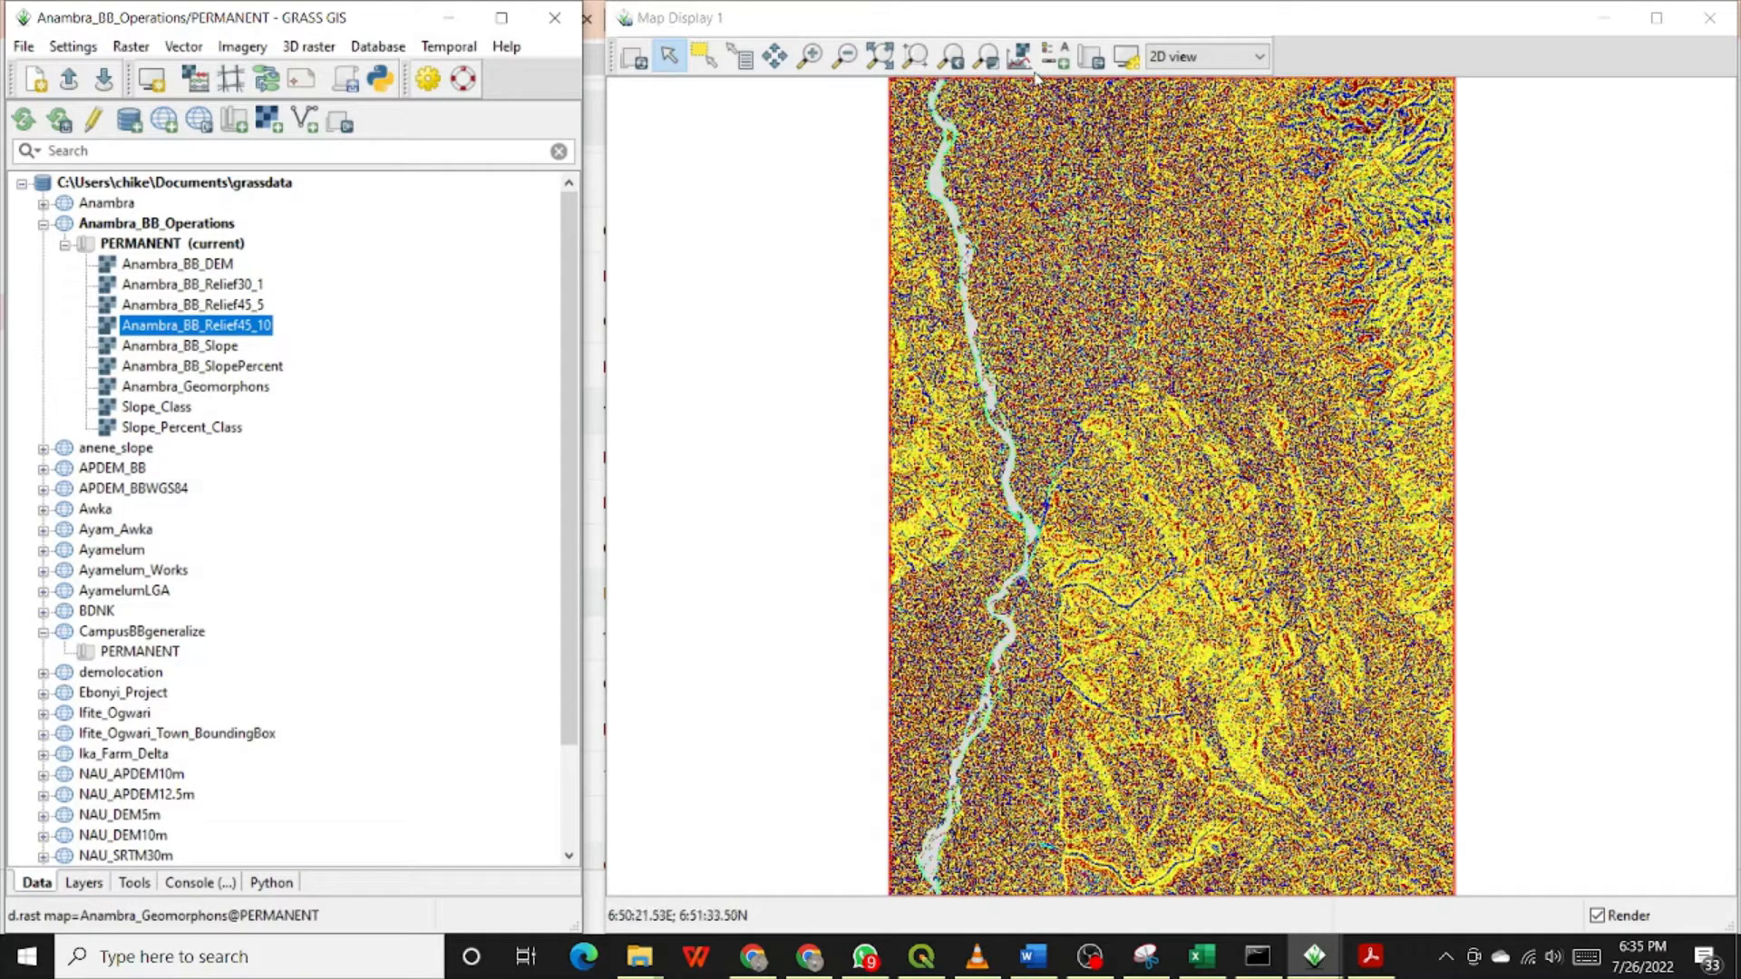
click(812, 60)
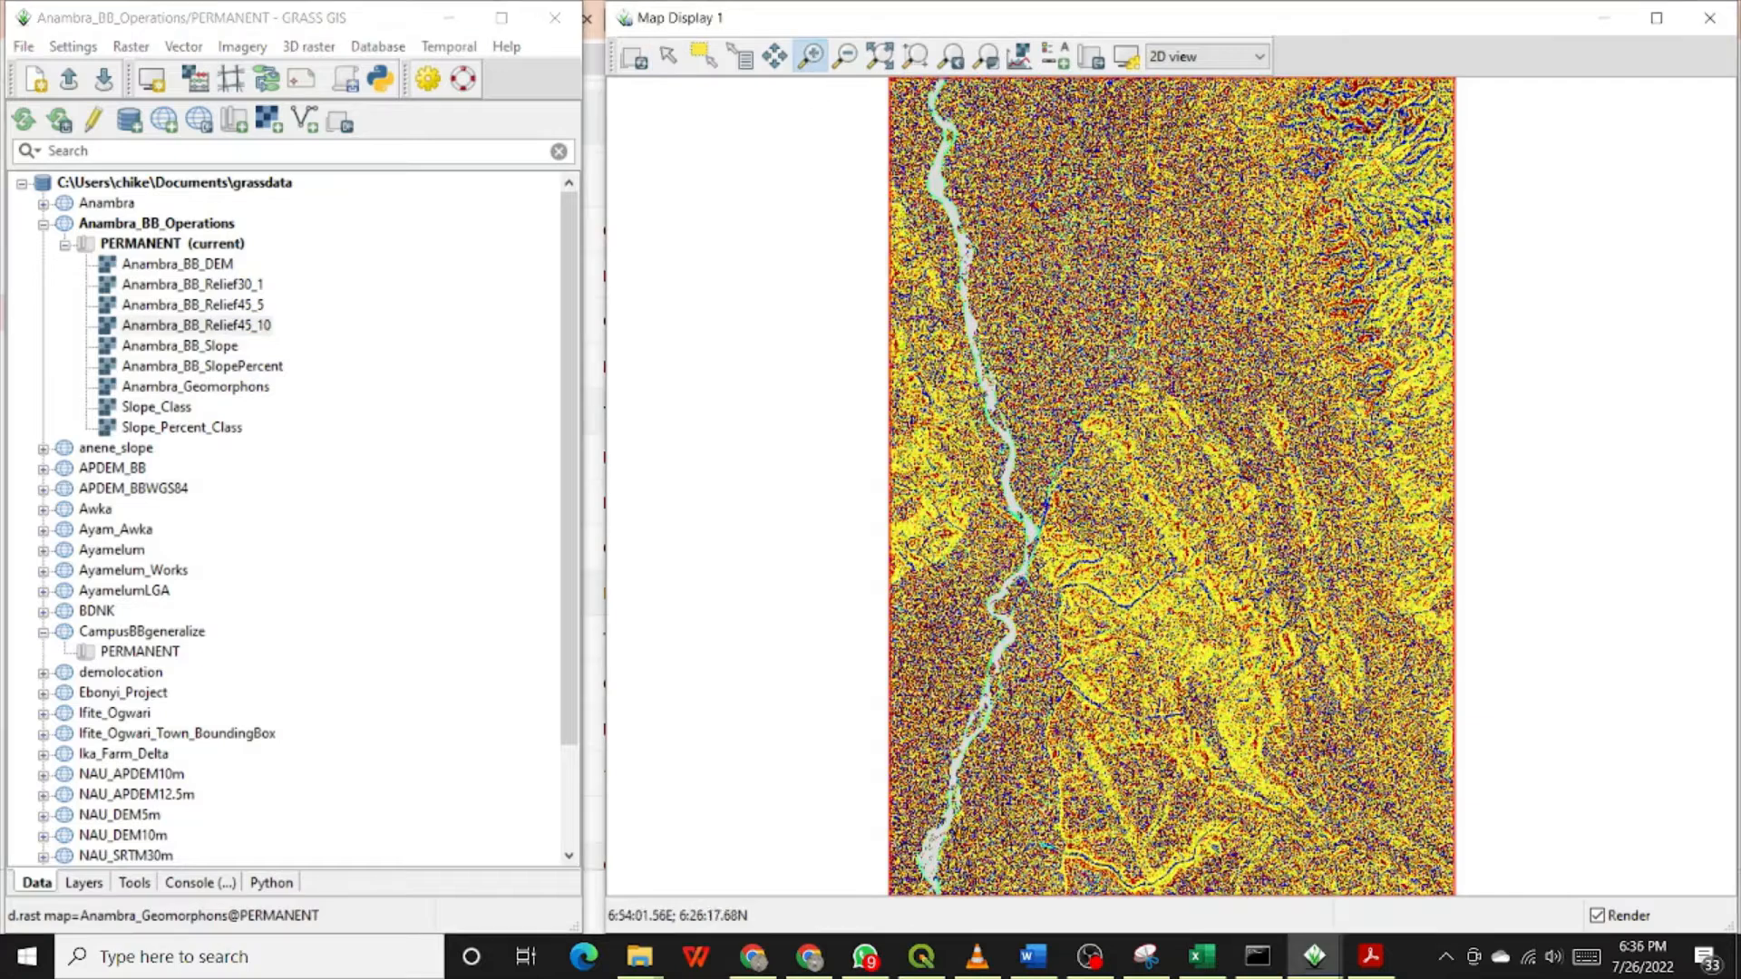
click(1164, 481)
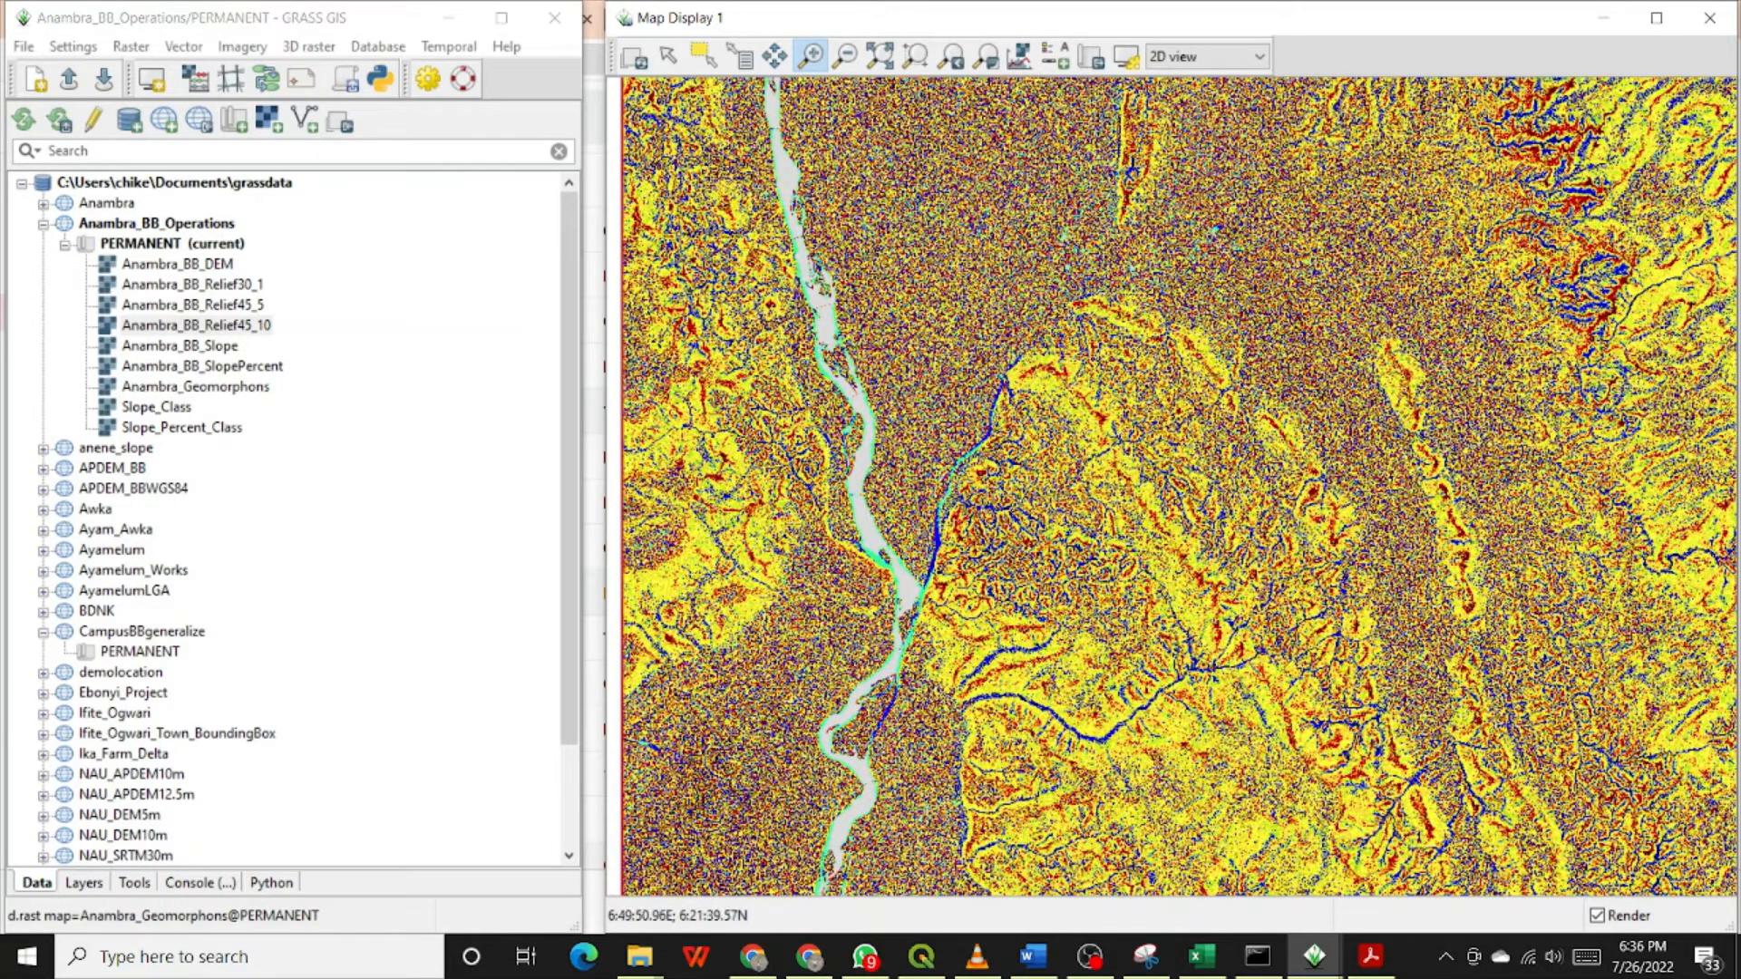
drag(993, 345, 1179, 537)
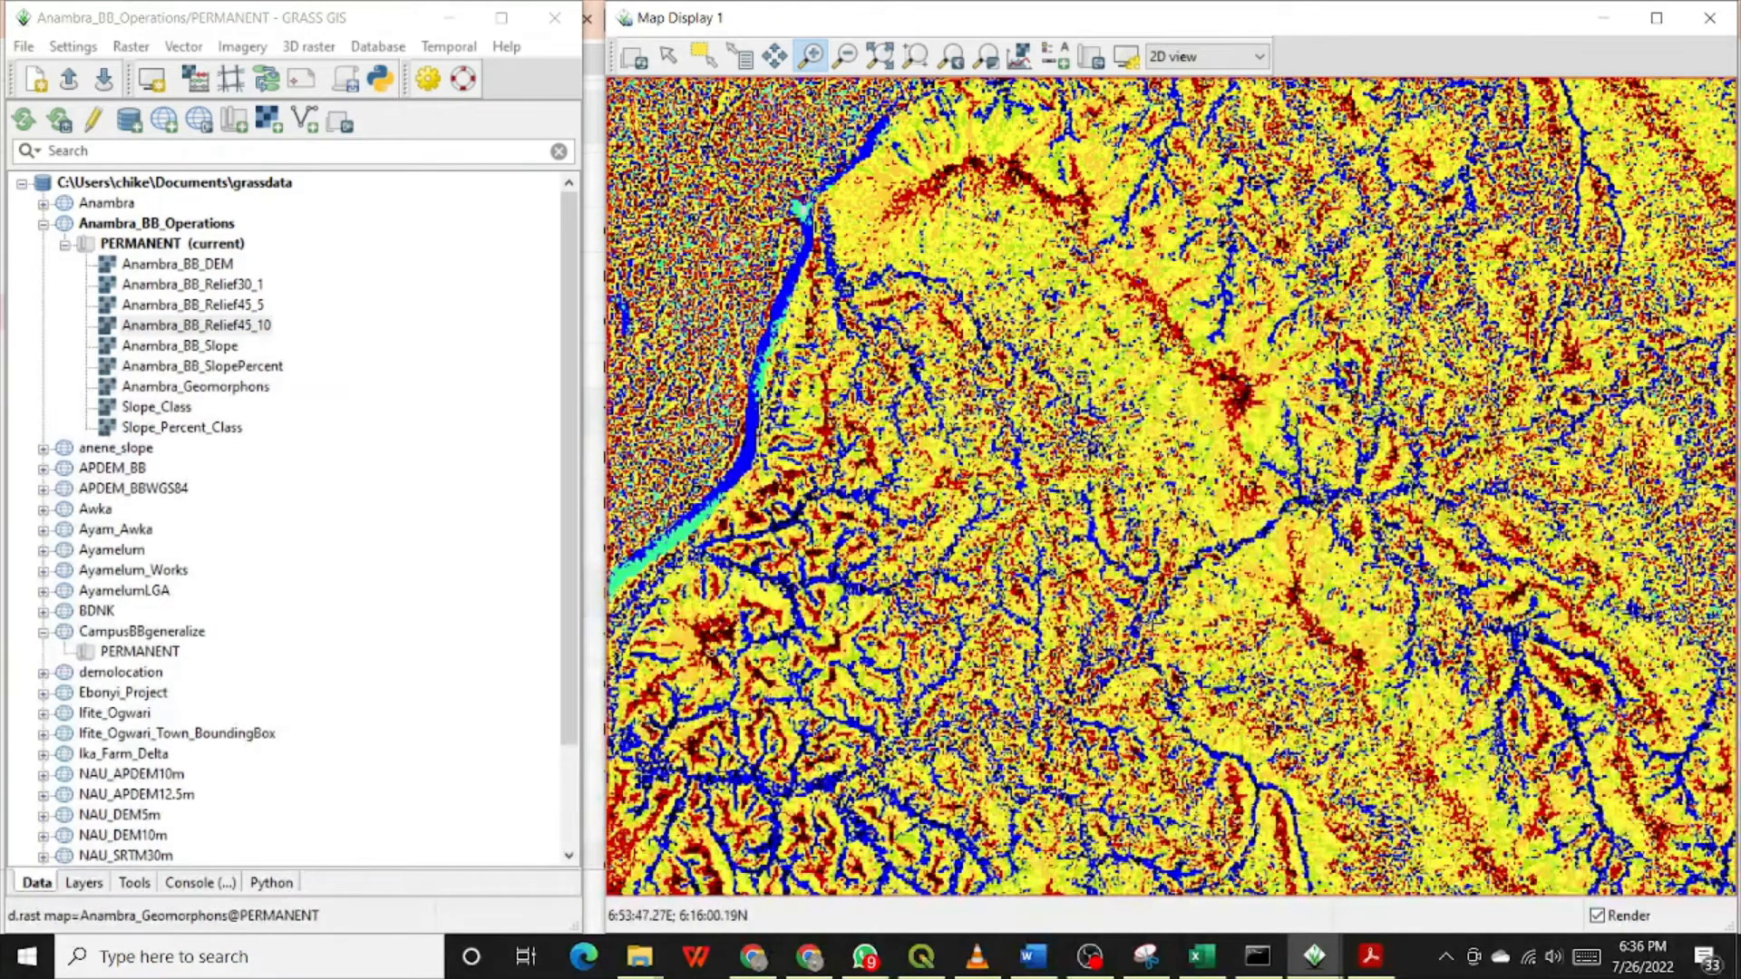
drag(951, 389, 1184, 599)
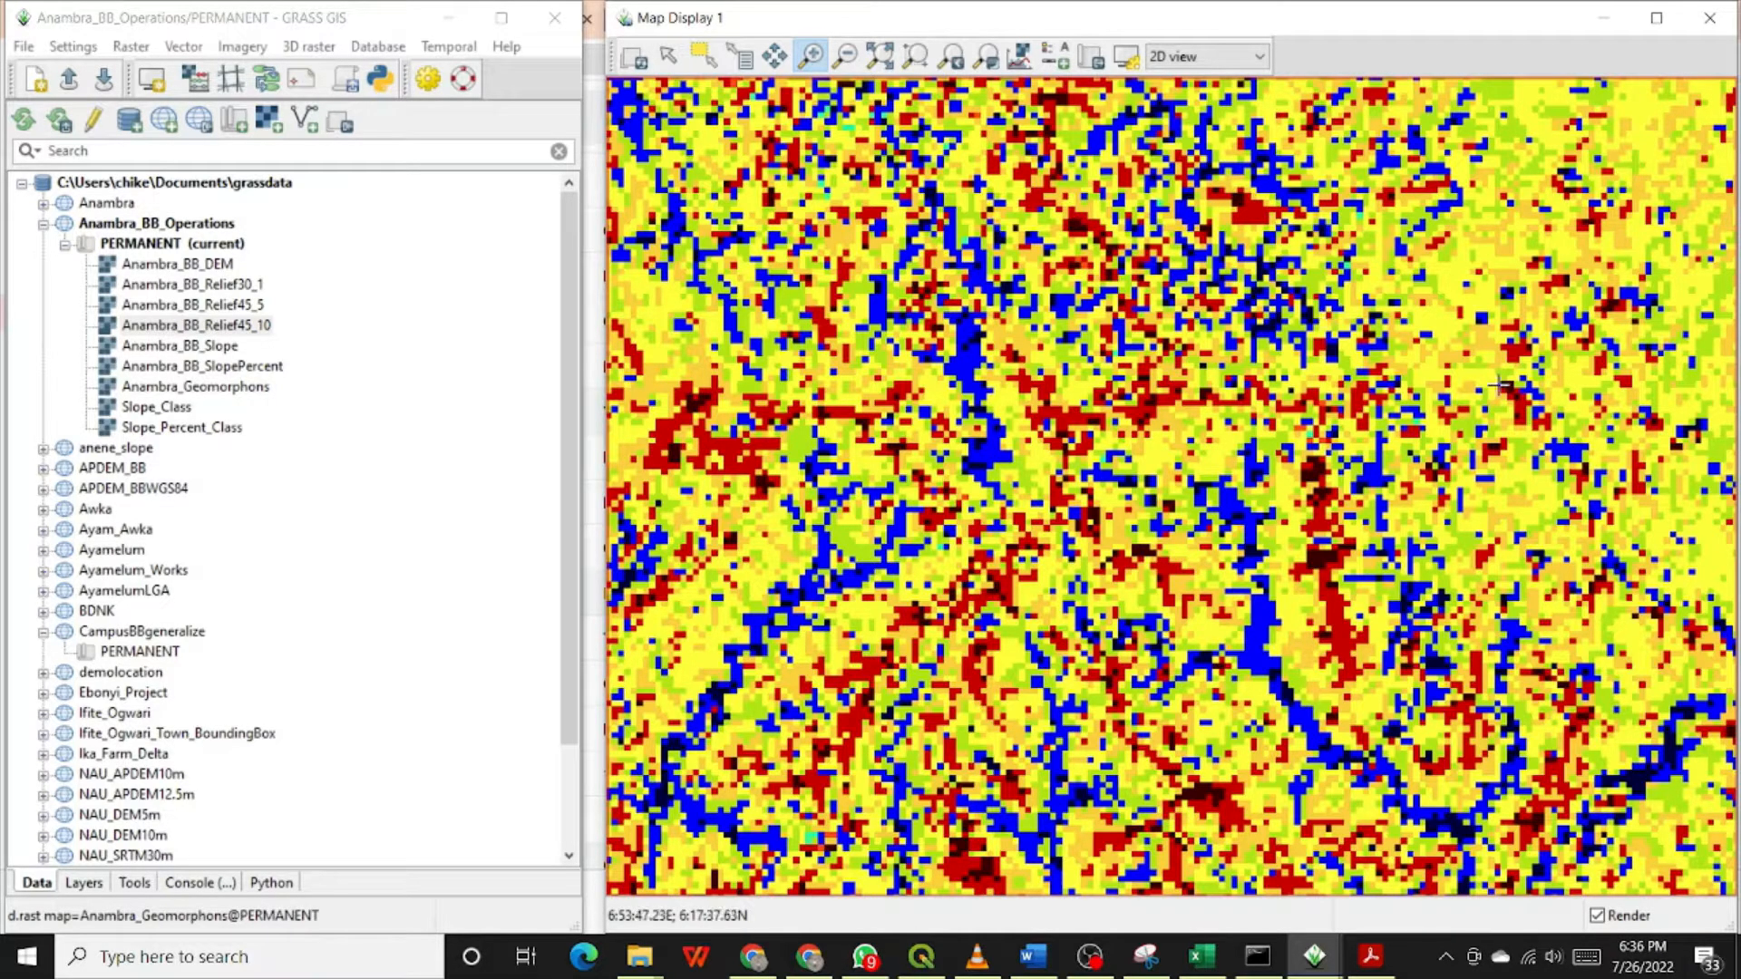
drag(1401, 236, 1632, 490)
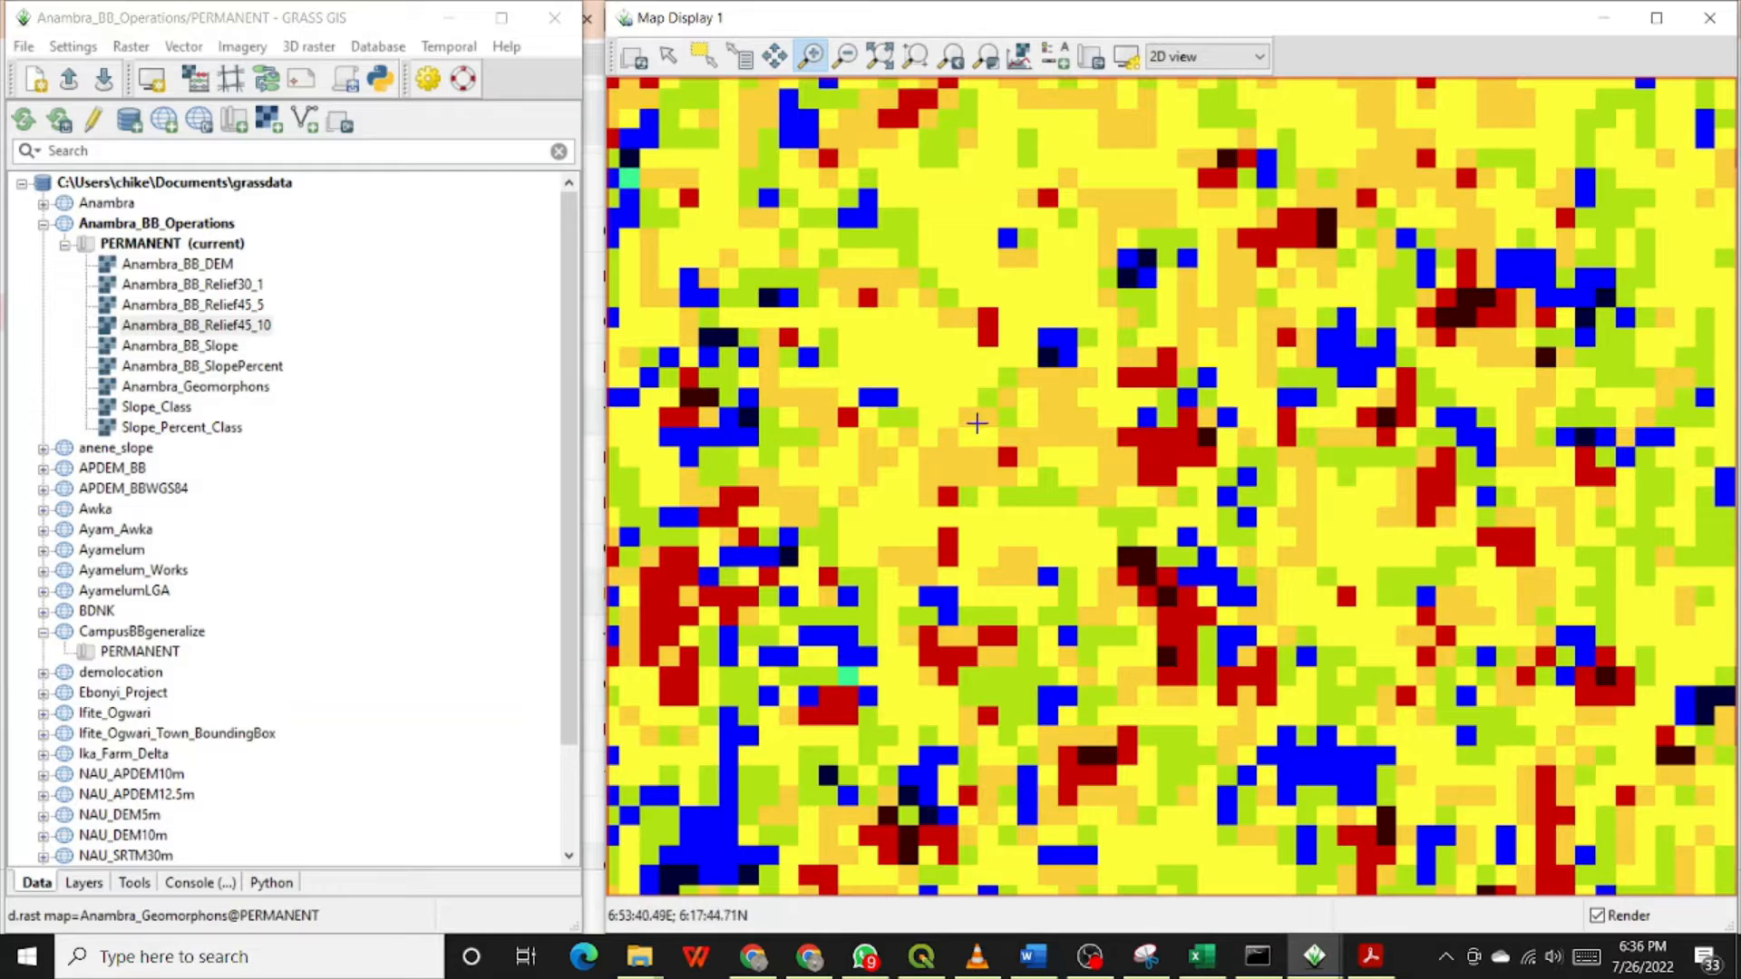
drag(907, 355, 1375, 764)
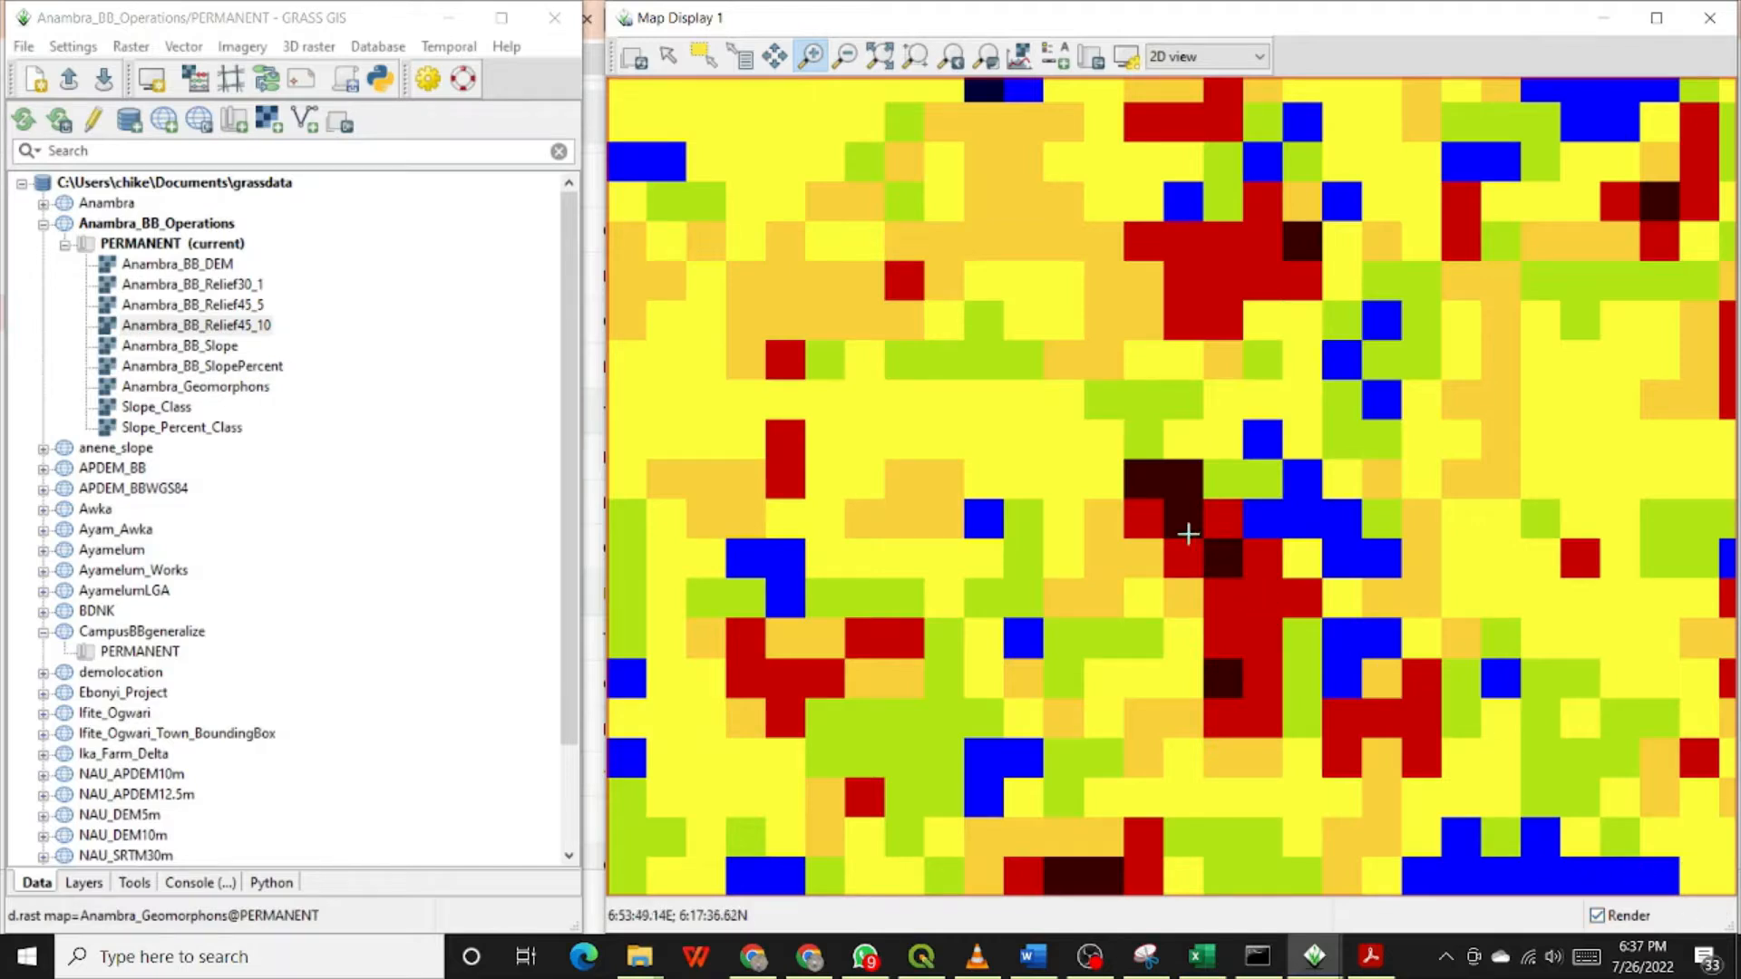
click(878, 59)
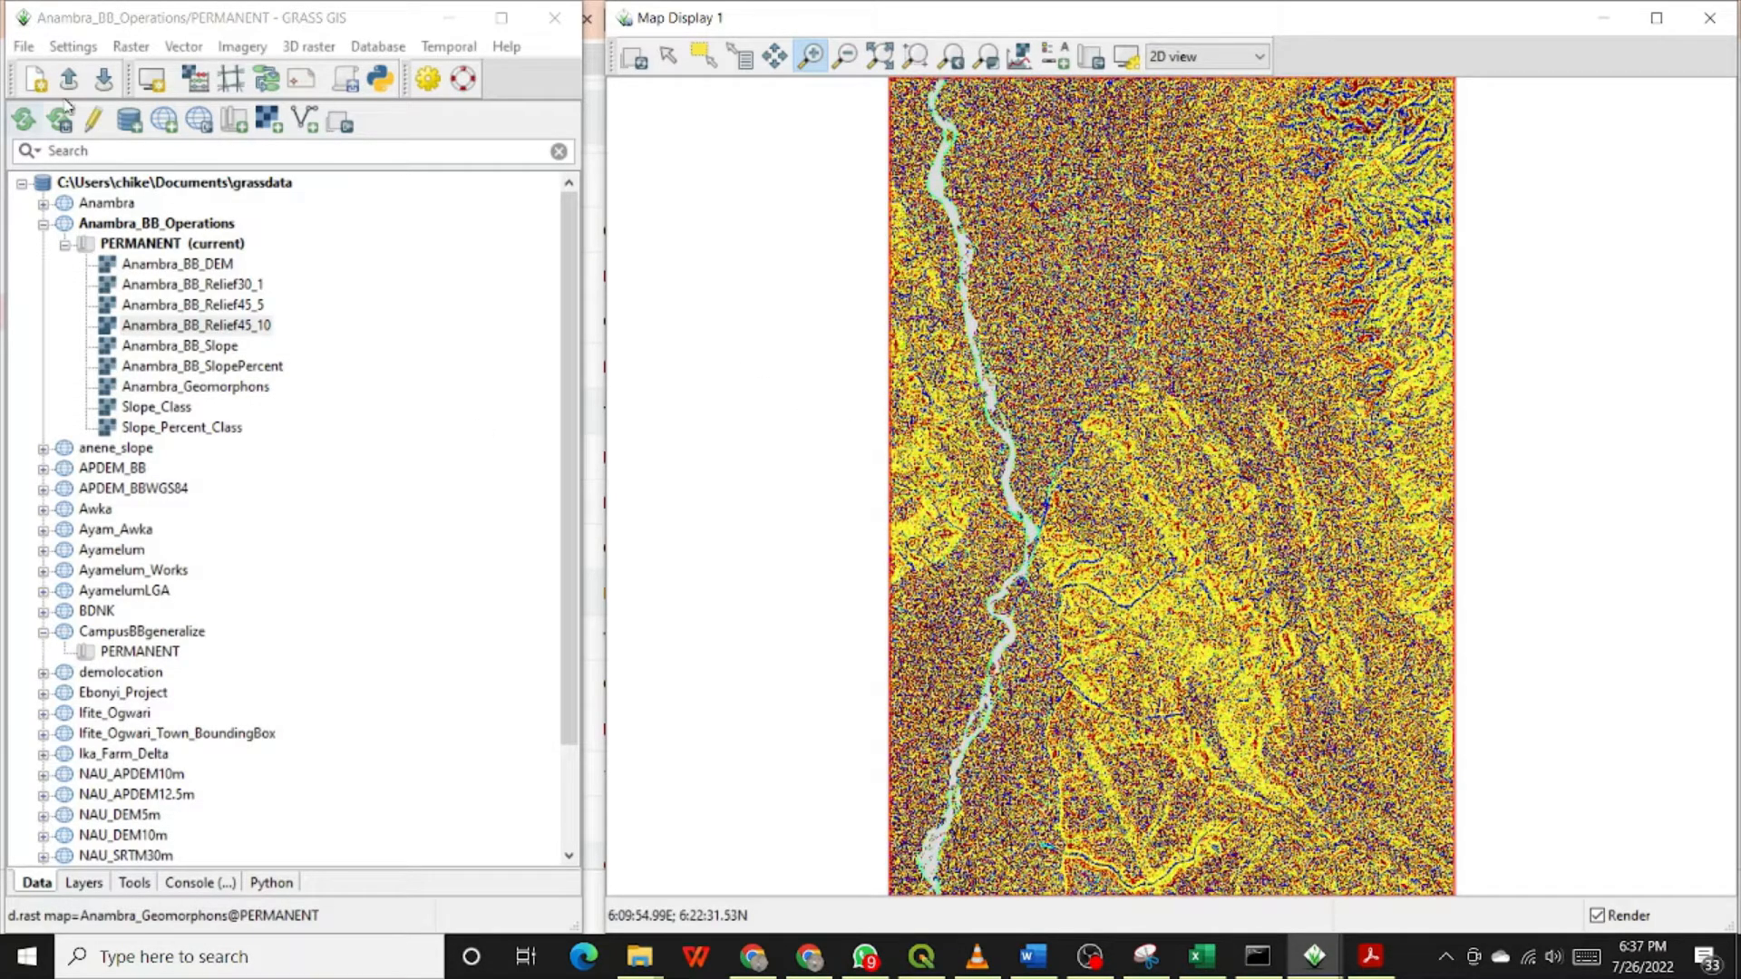
Step: Start the r.shade terrain analysis tool and choose Anambra_BB_Relief45_10@PERMANENT as the shaded relief raster
click(132, 48)
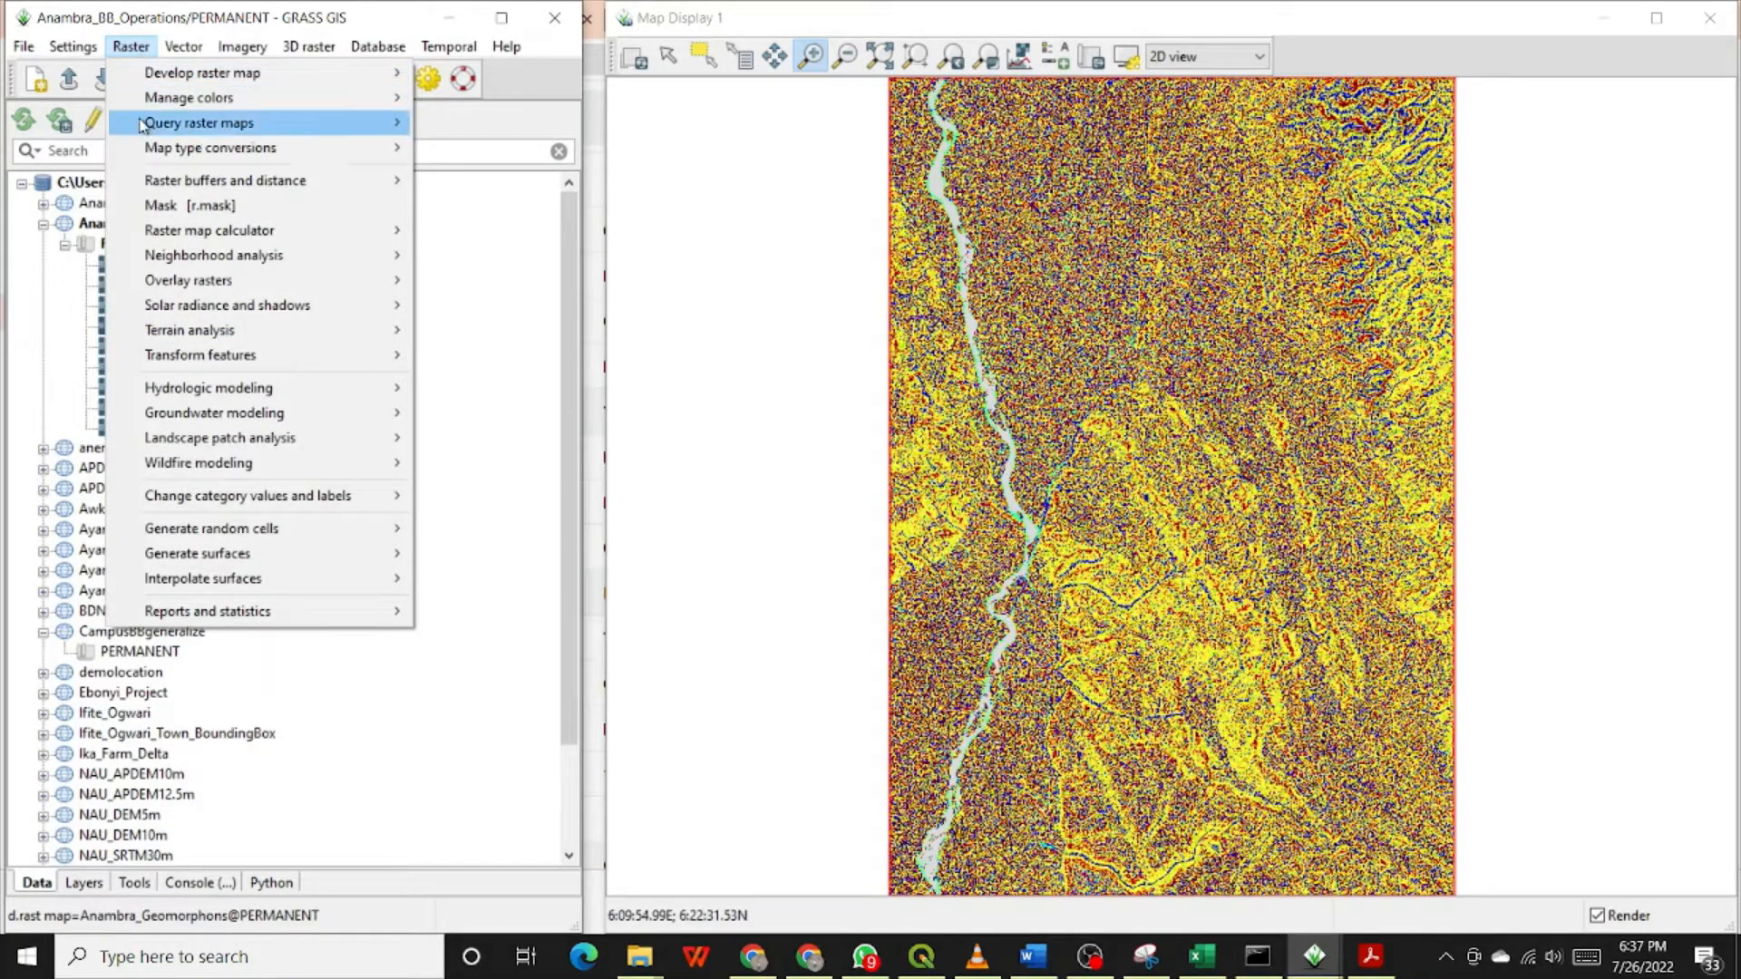
mouse_move(198, 335)
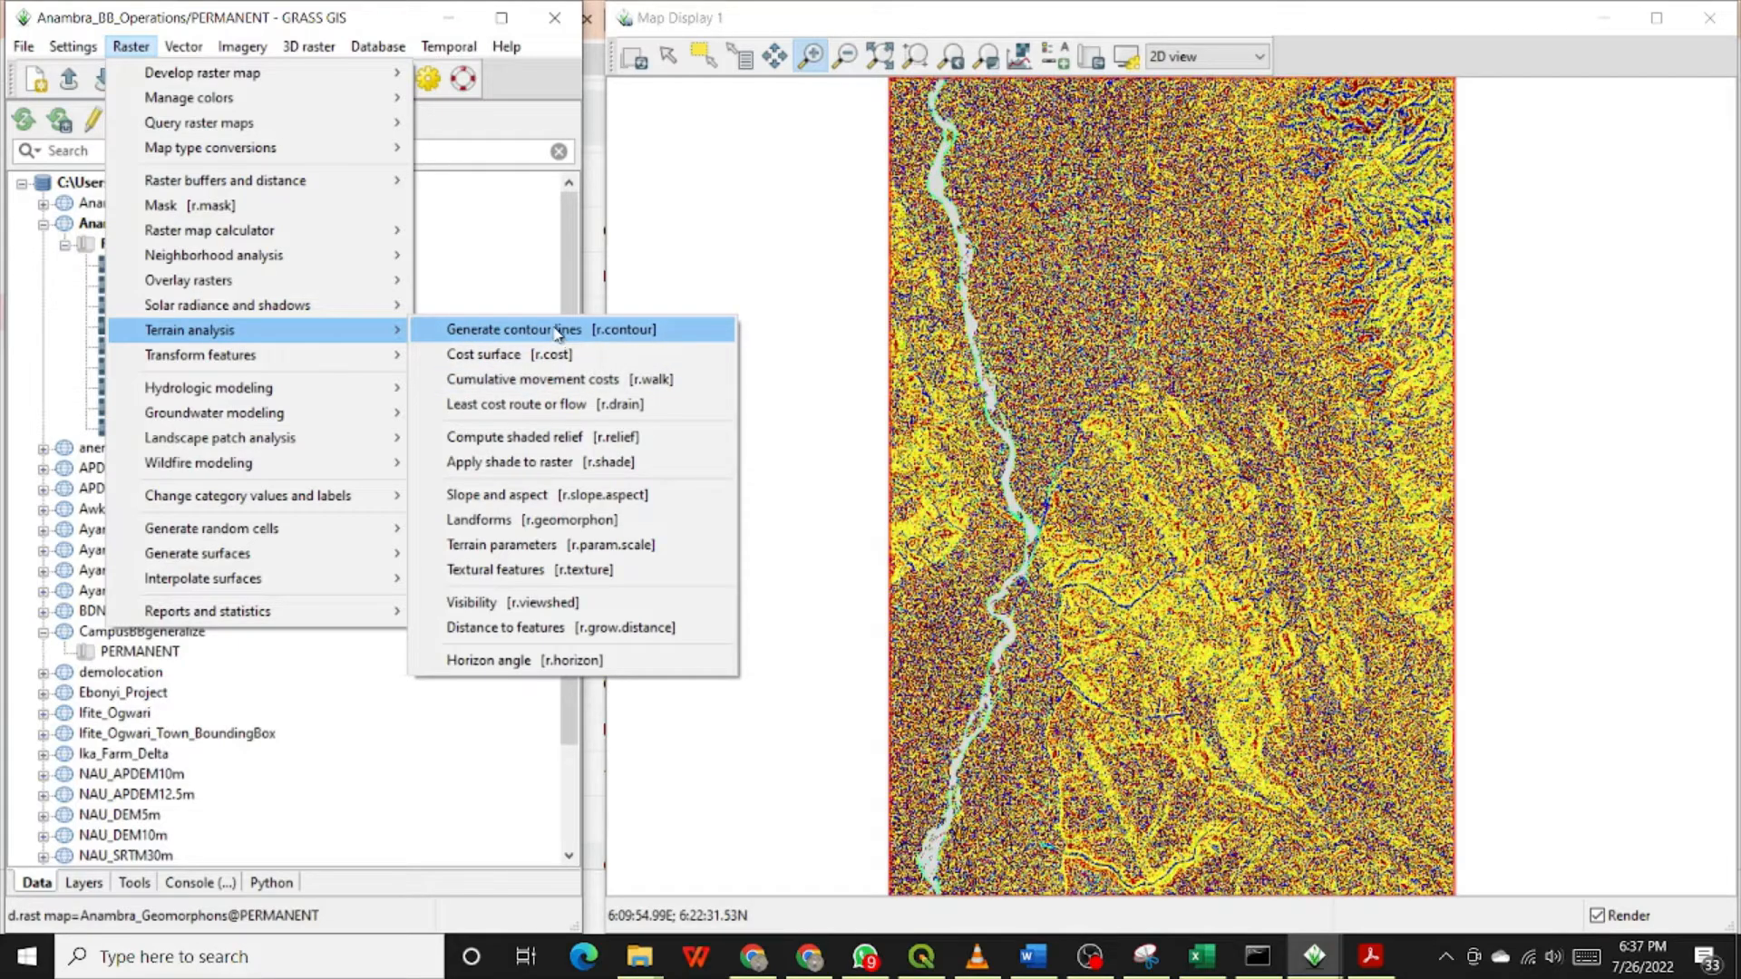
click(550, 464)
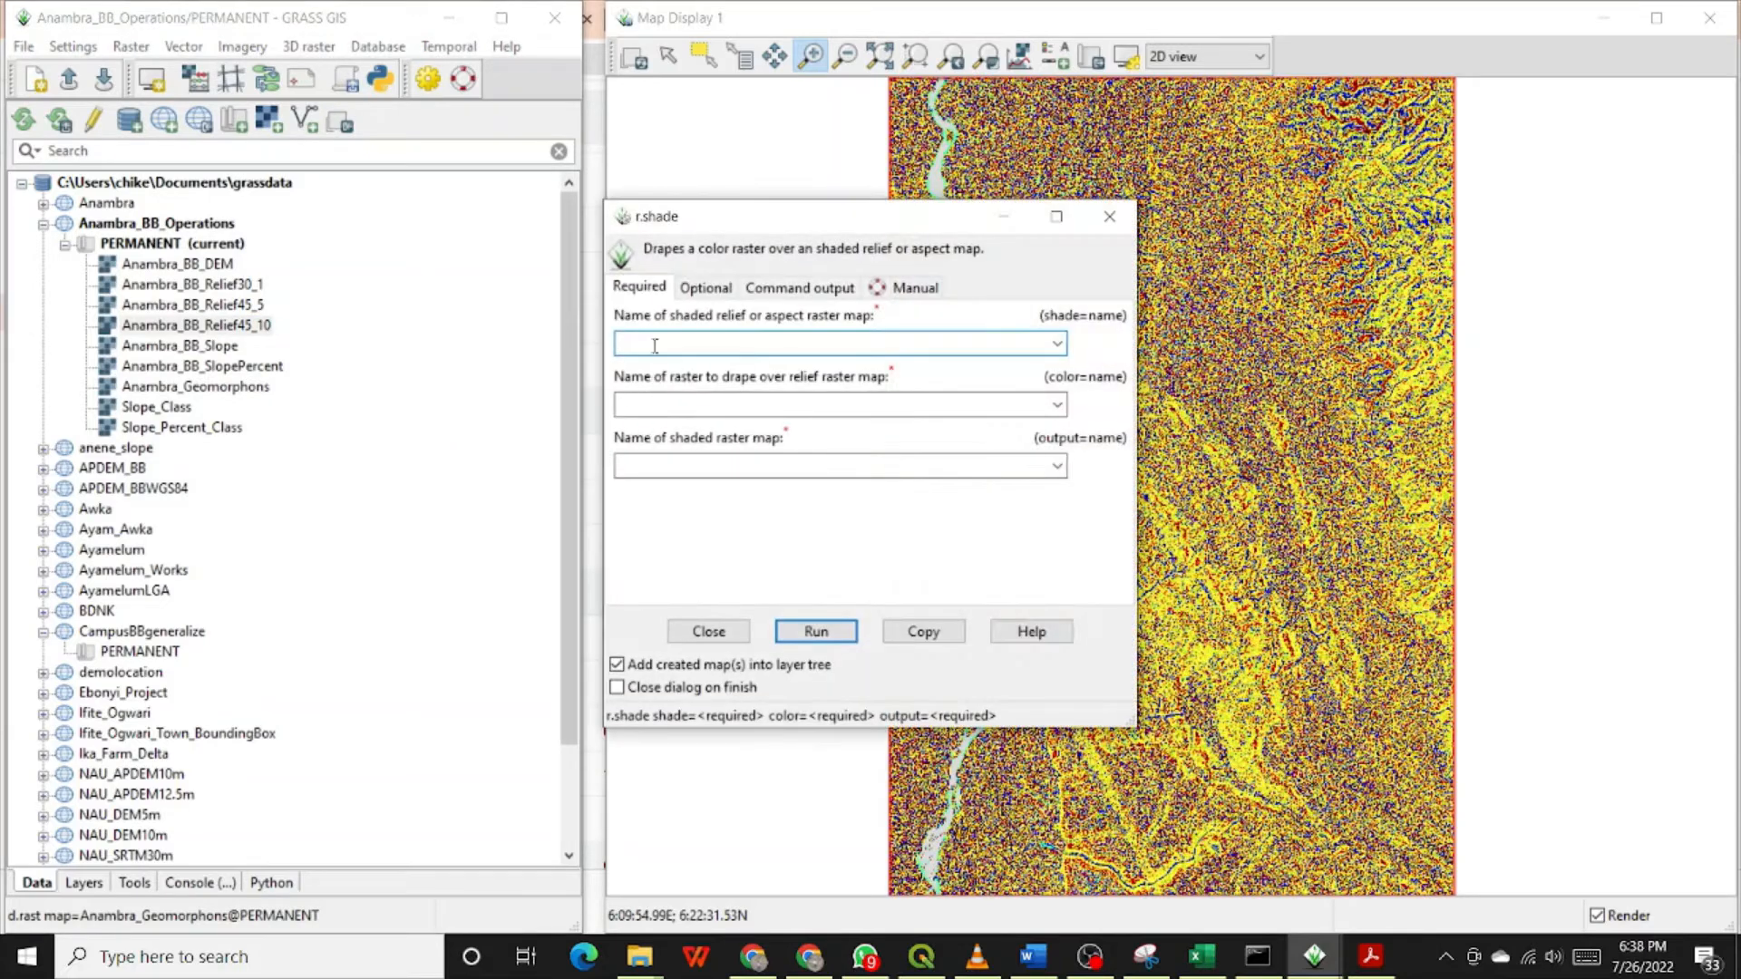
drag(723, 224, 851, 212)
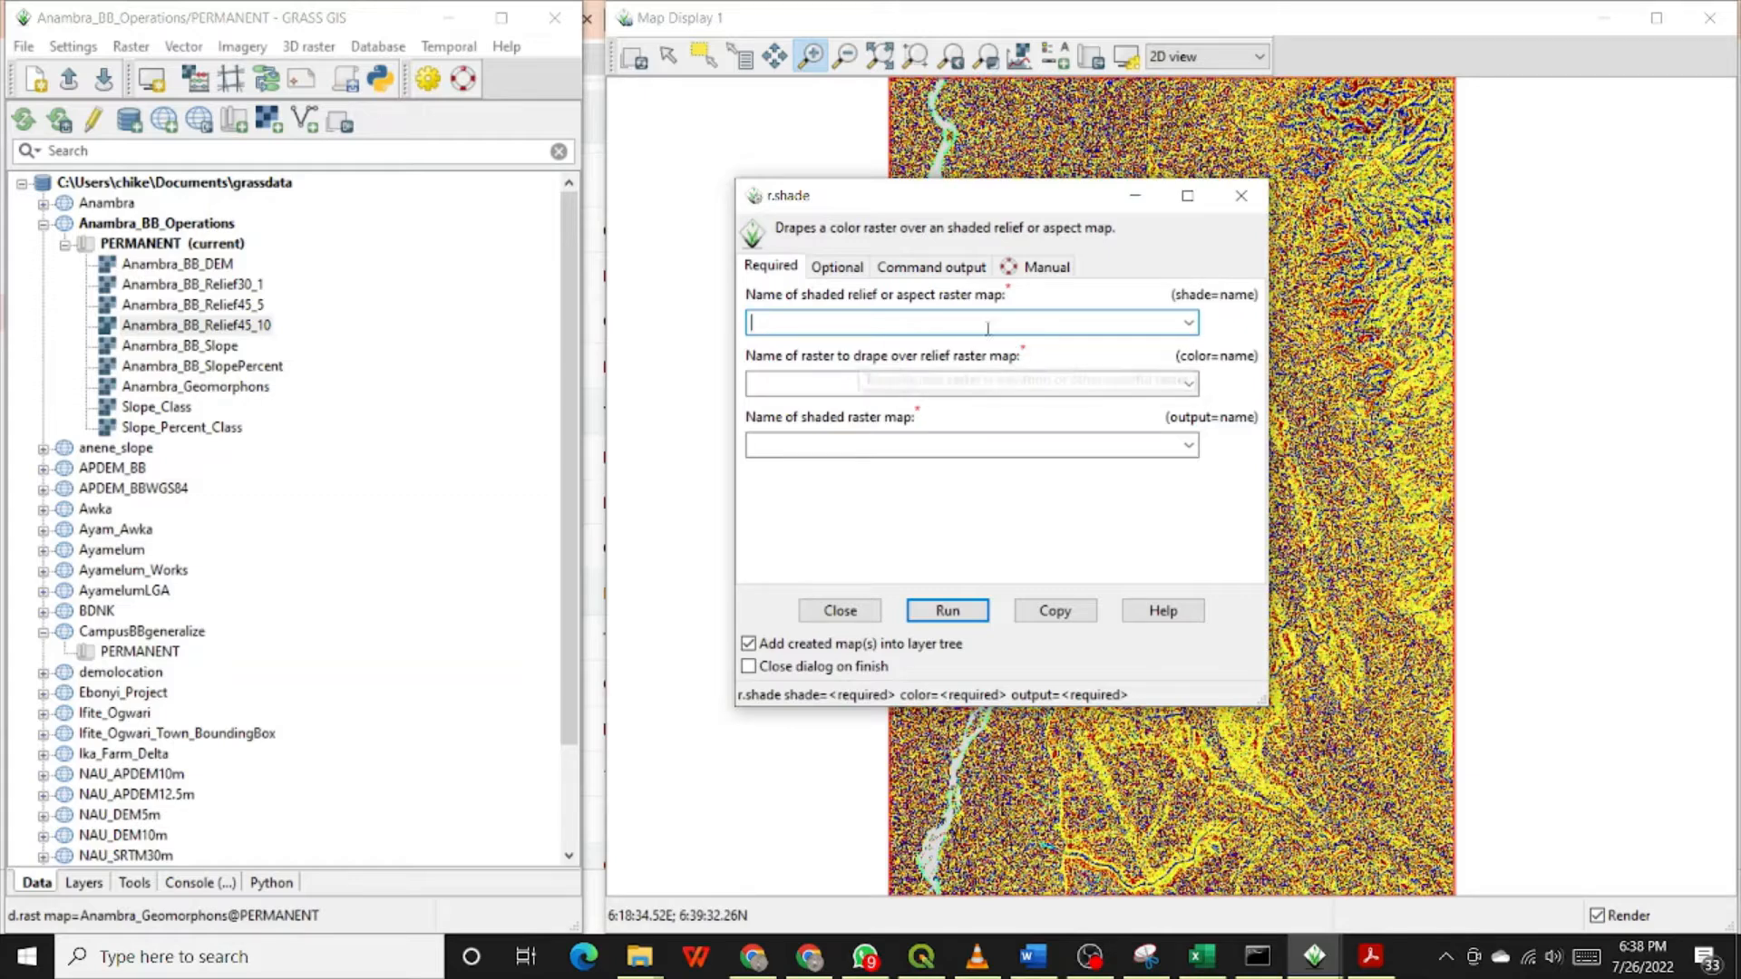
click(1190, 323)
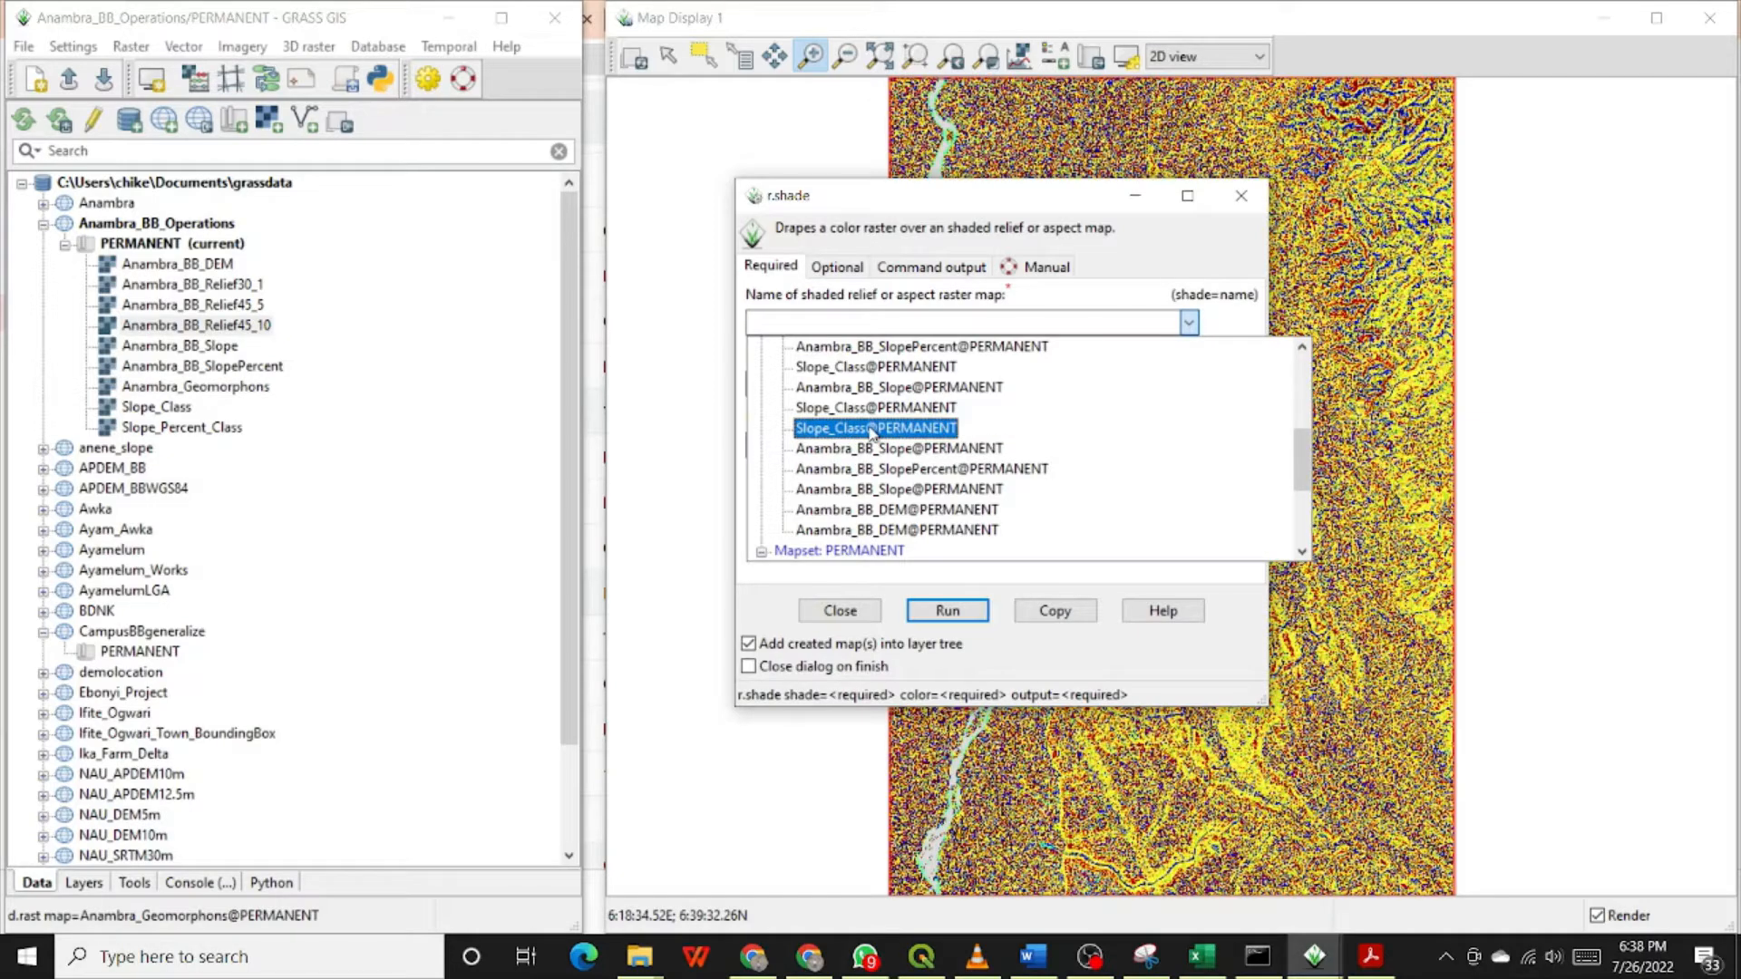
scroll(873, 432, up, 1)
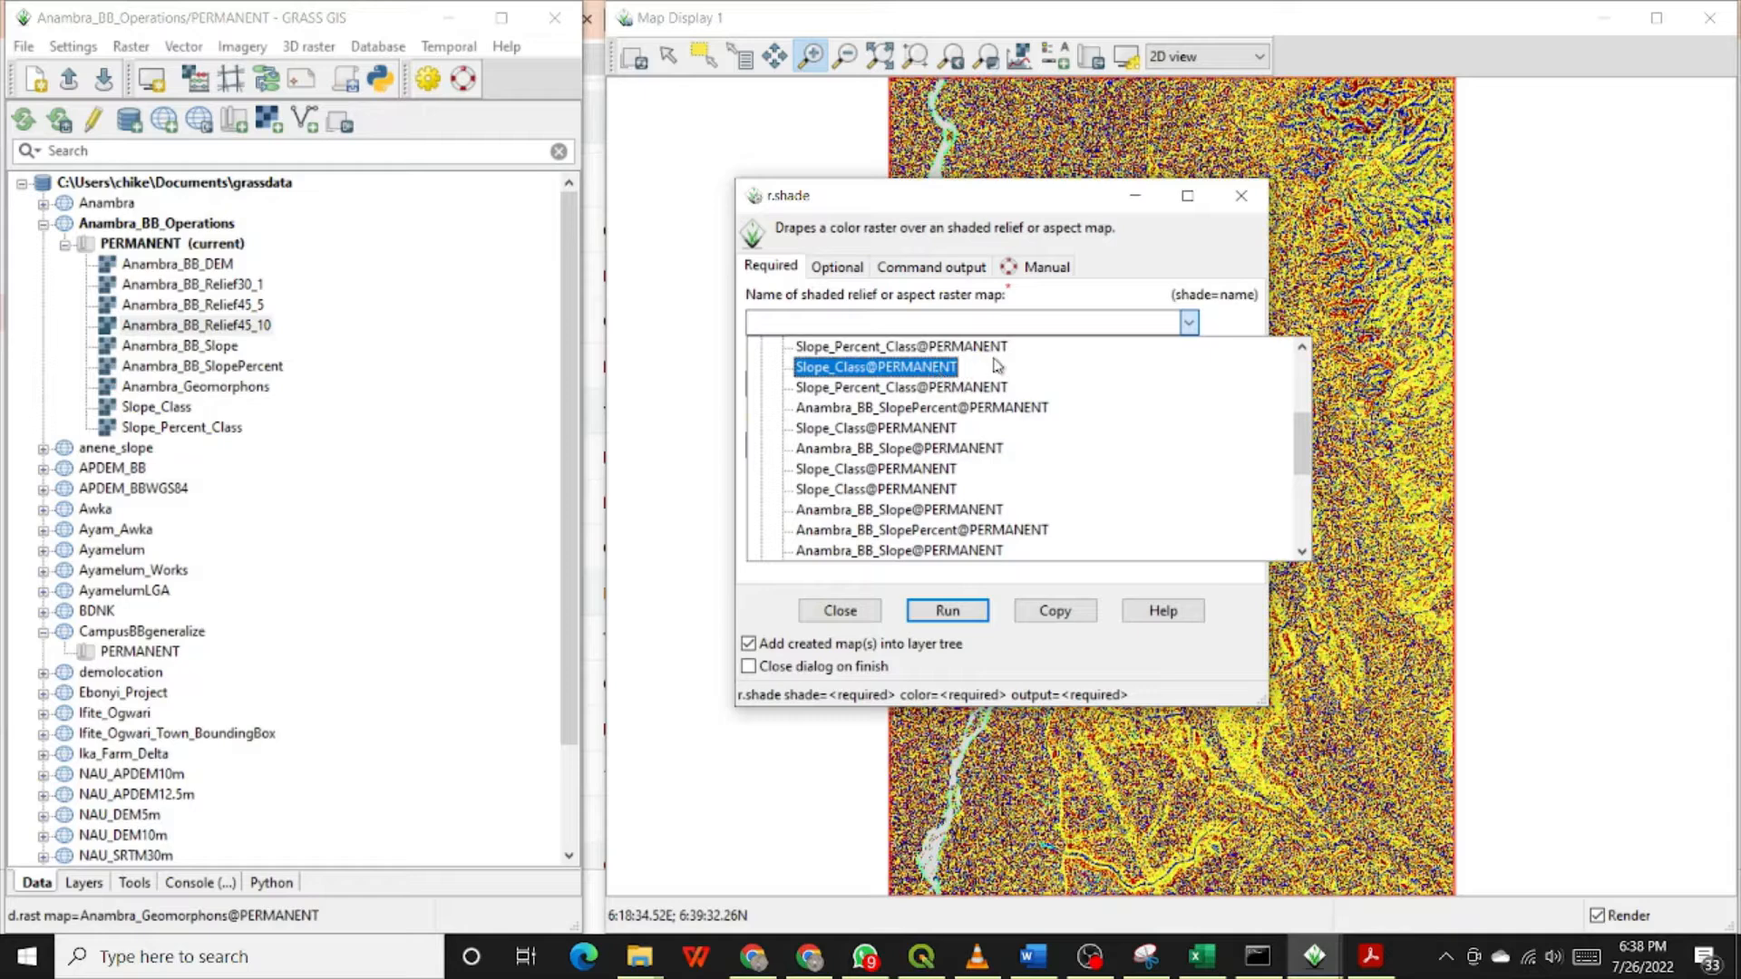
click(1303, 348)
click(1304, 348)
click(1303, 348)
click(1303, 348)
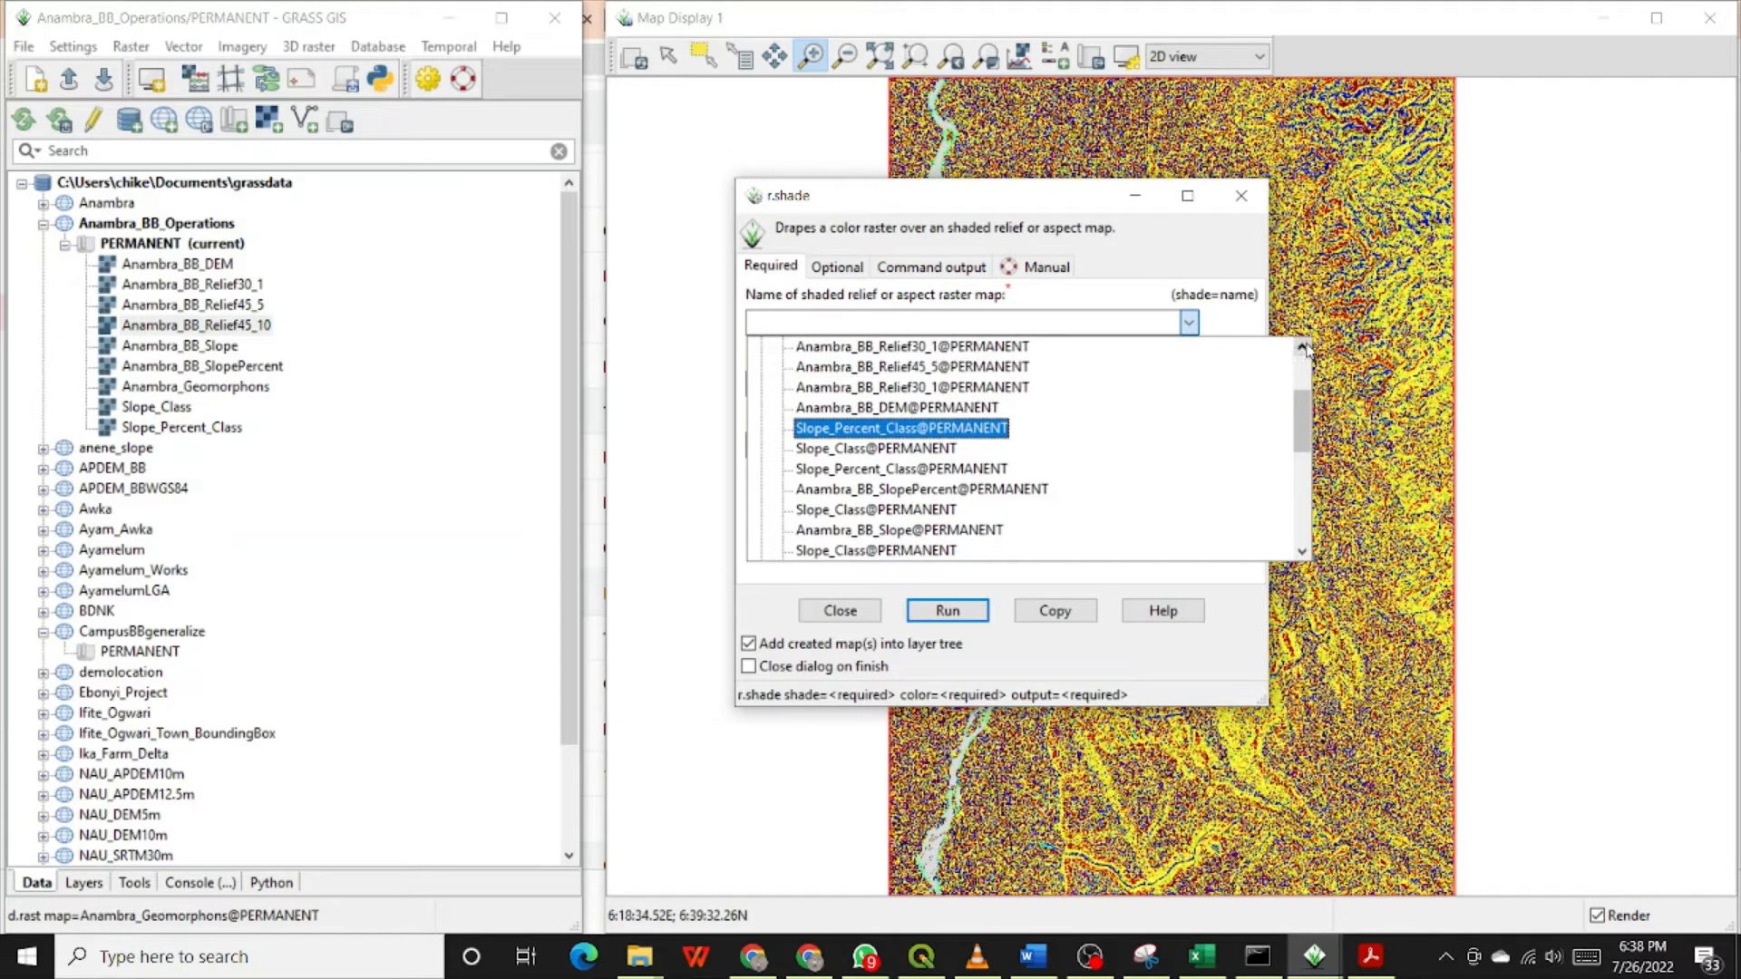
click(1303, 347)
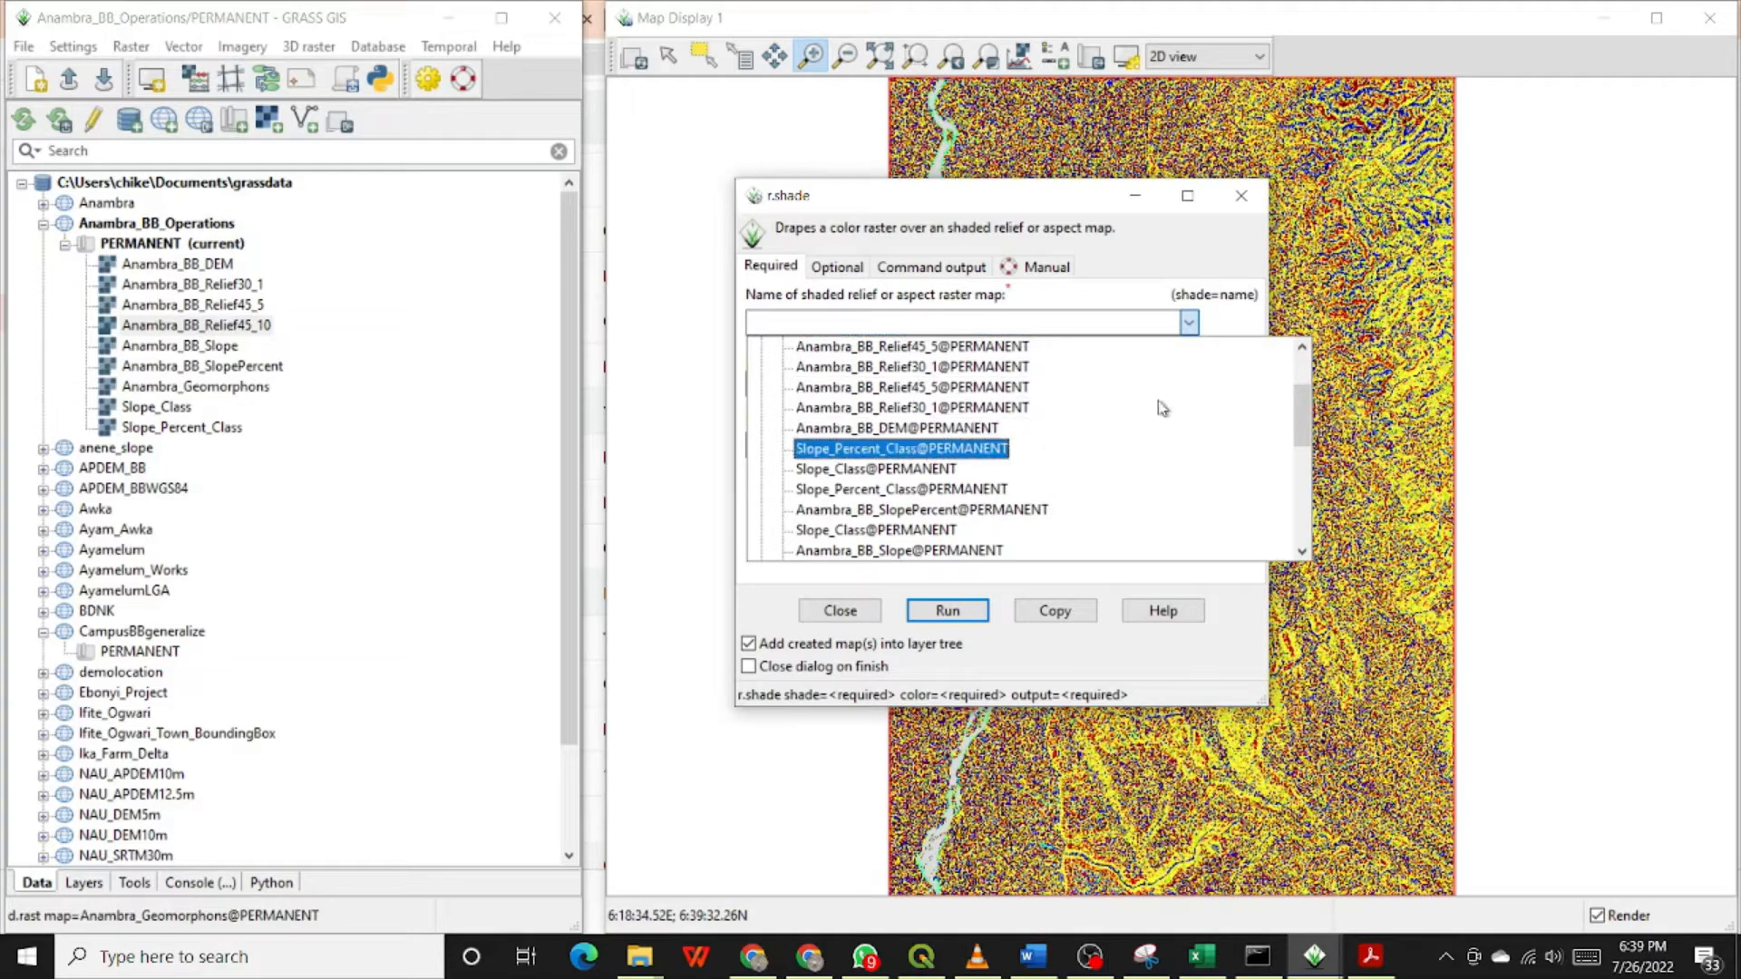
click(1302, 350)
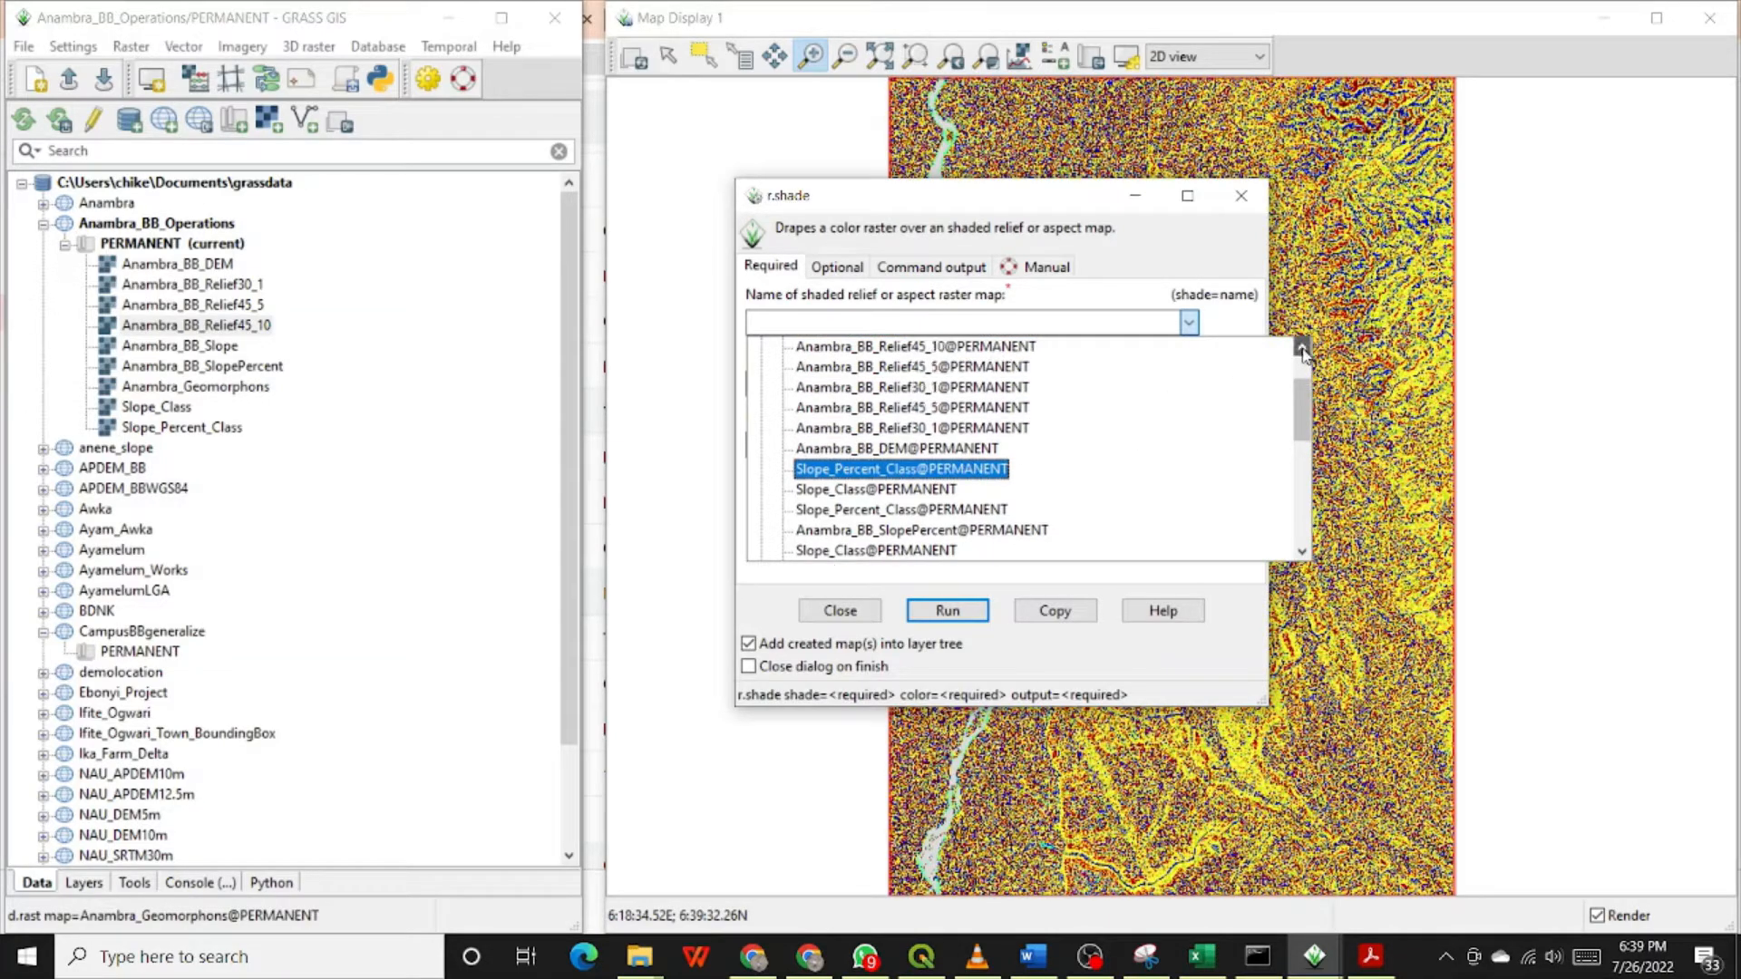
click(1302, 350)
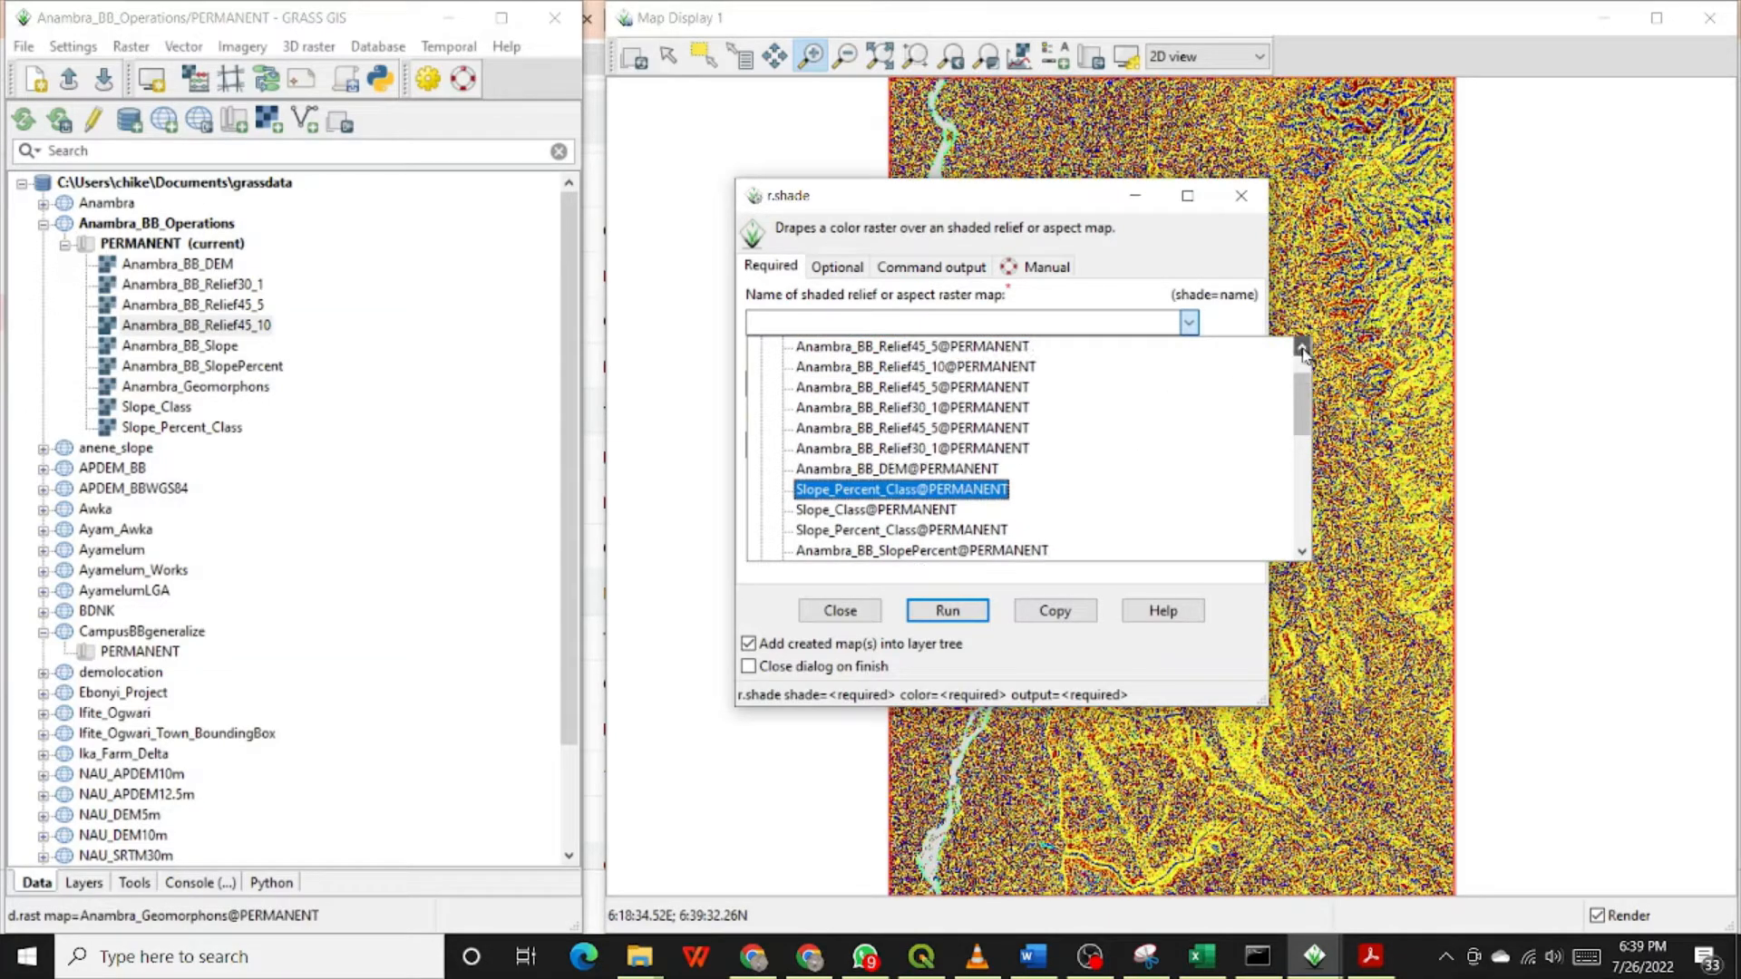
click(923, 369)
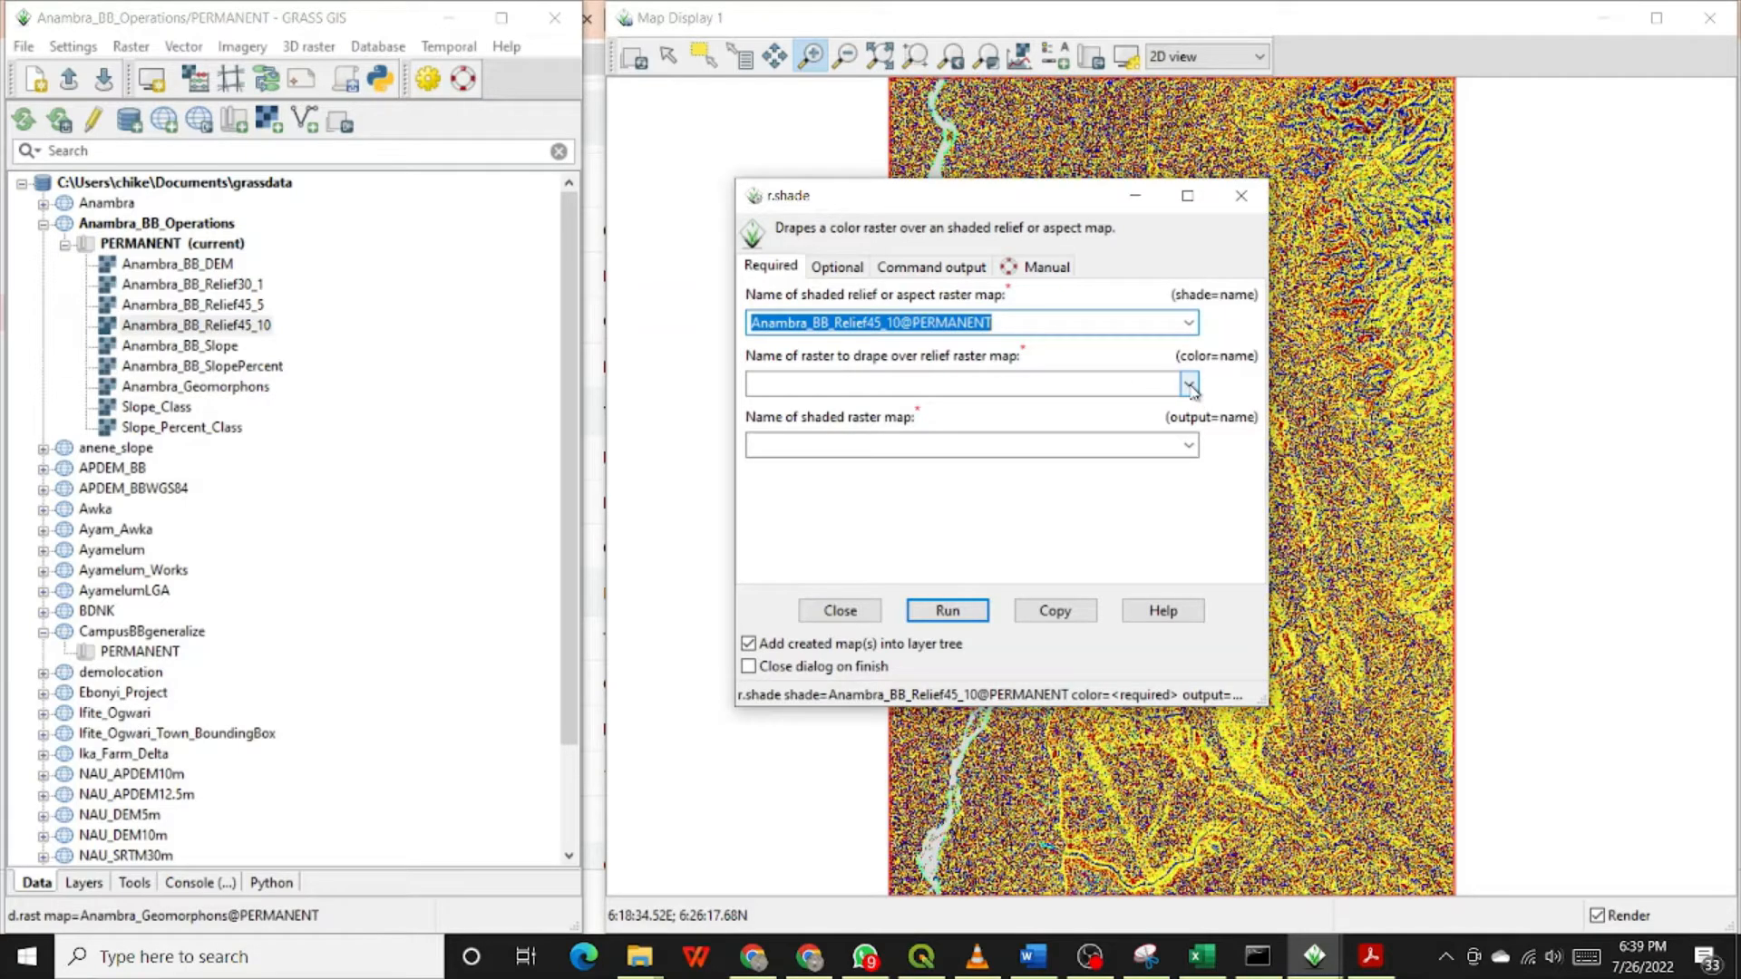
Step: Choose Anambra_Geomorphons@PERMANENT as the color raster to drape over the relief map
click(1189, 385)
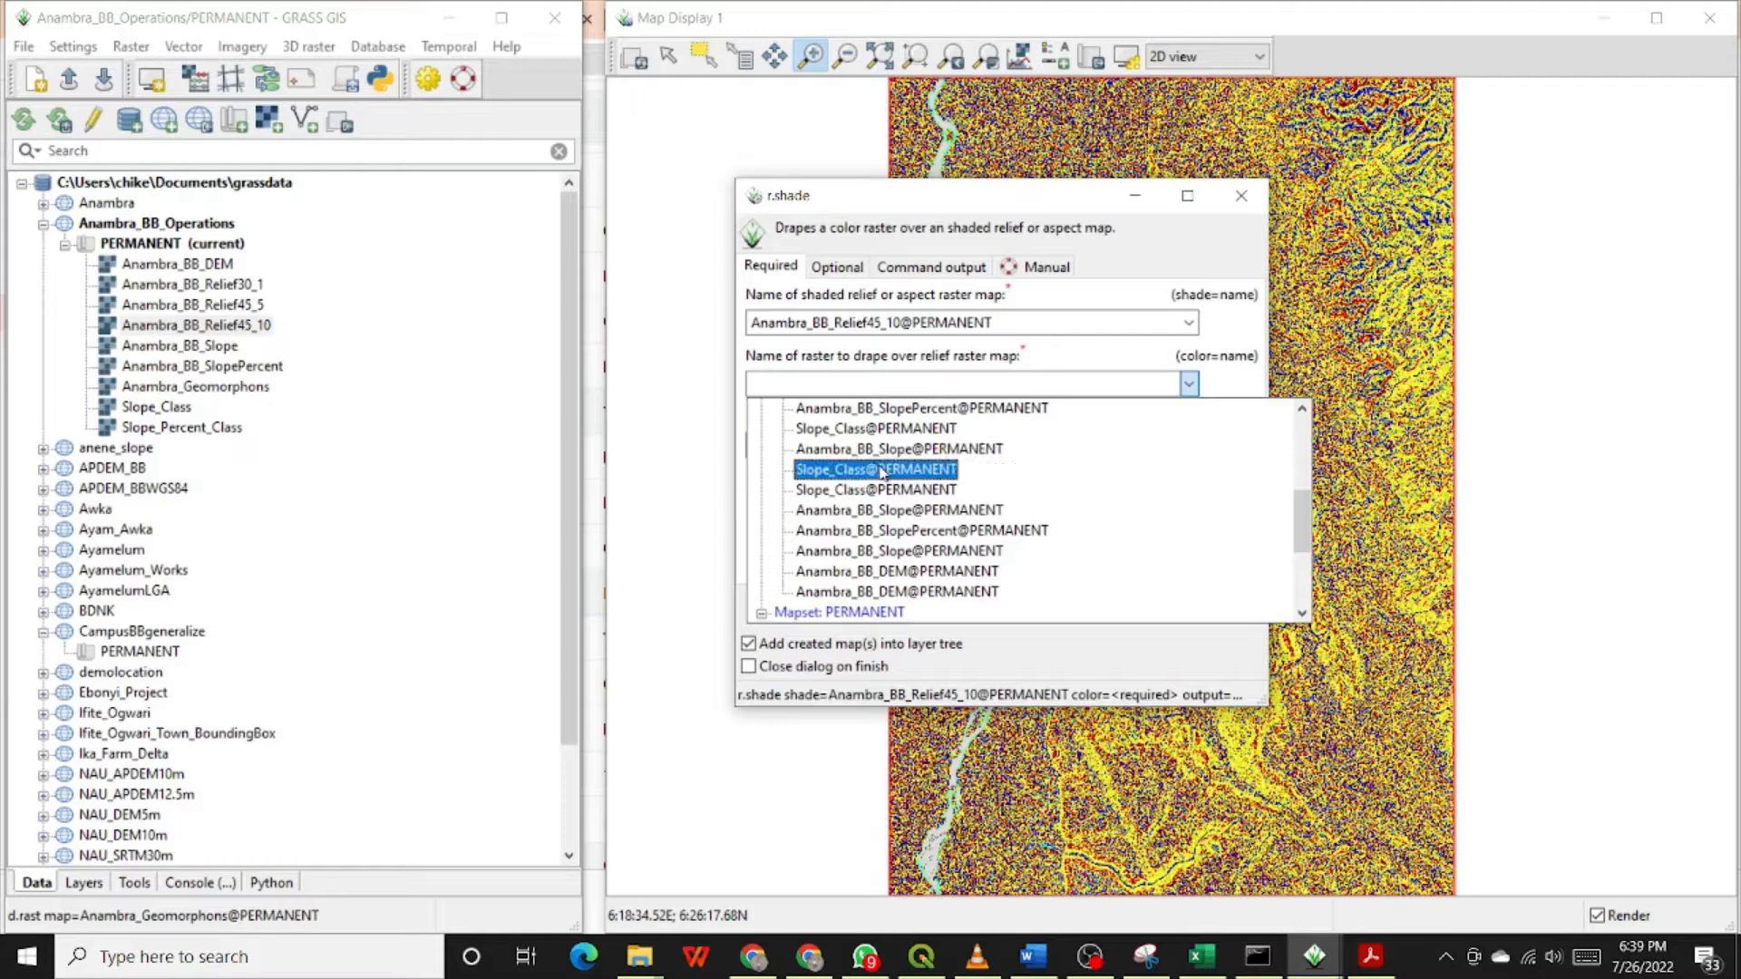
scroll(941, 561, down, 1)
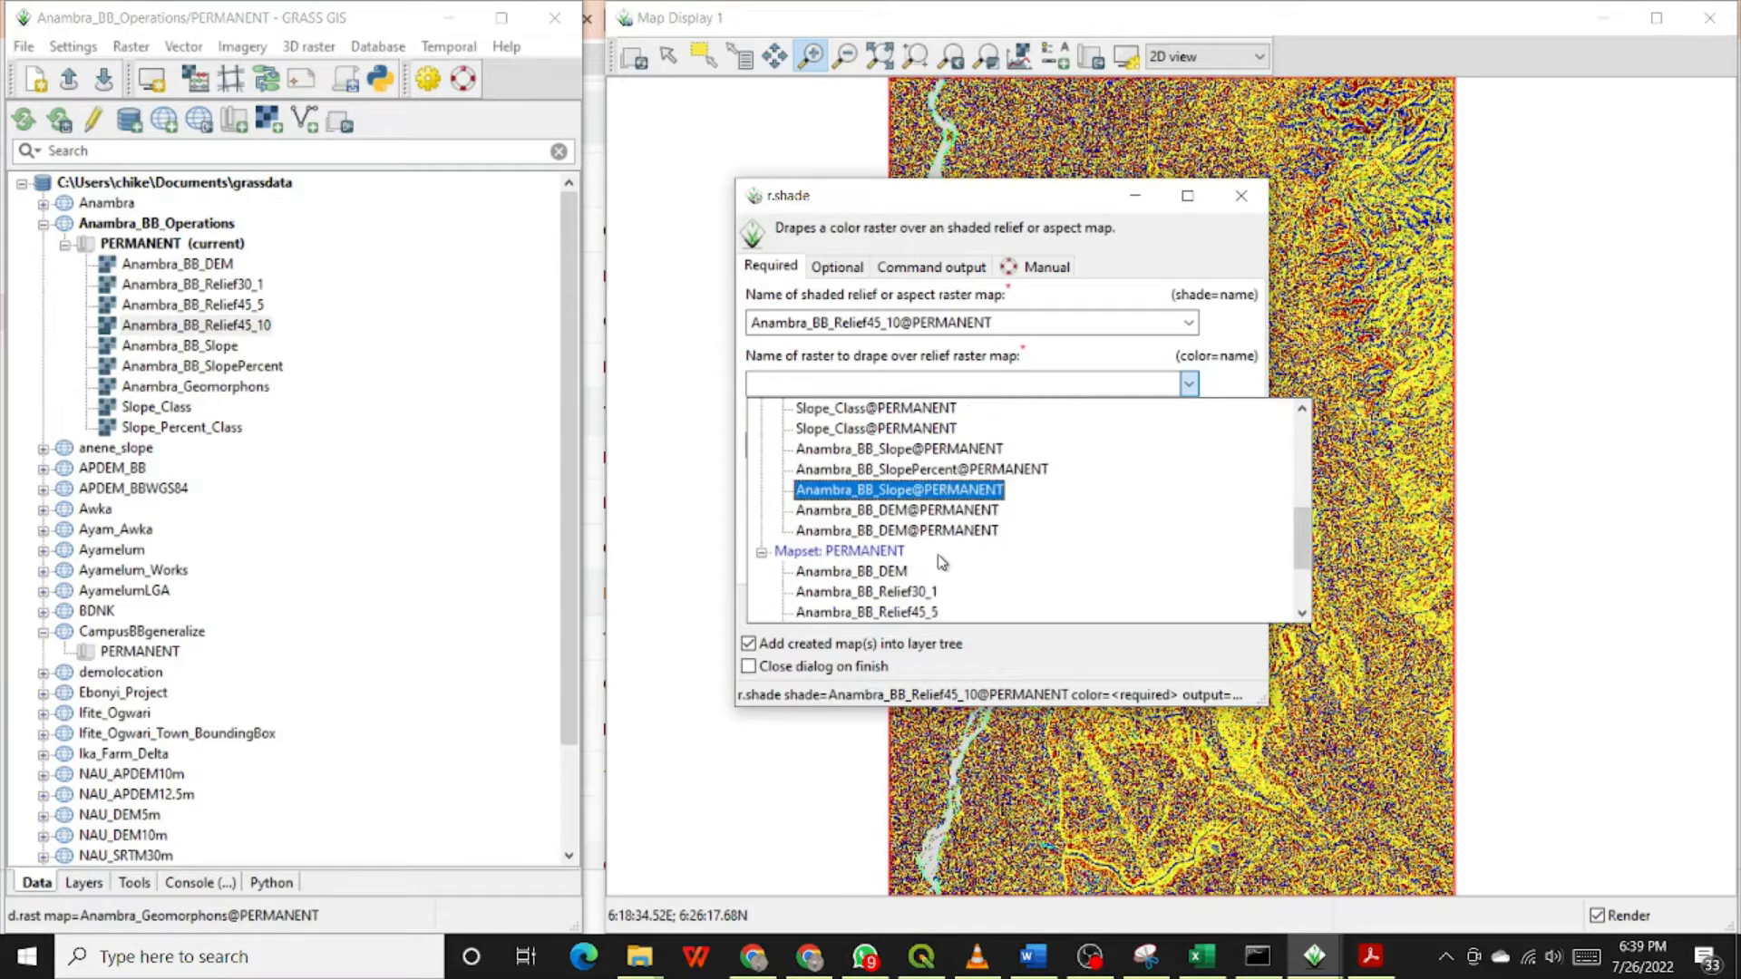
scroll(940, 558, up, 2)
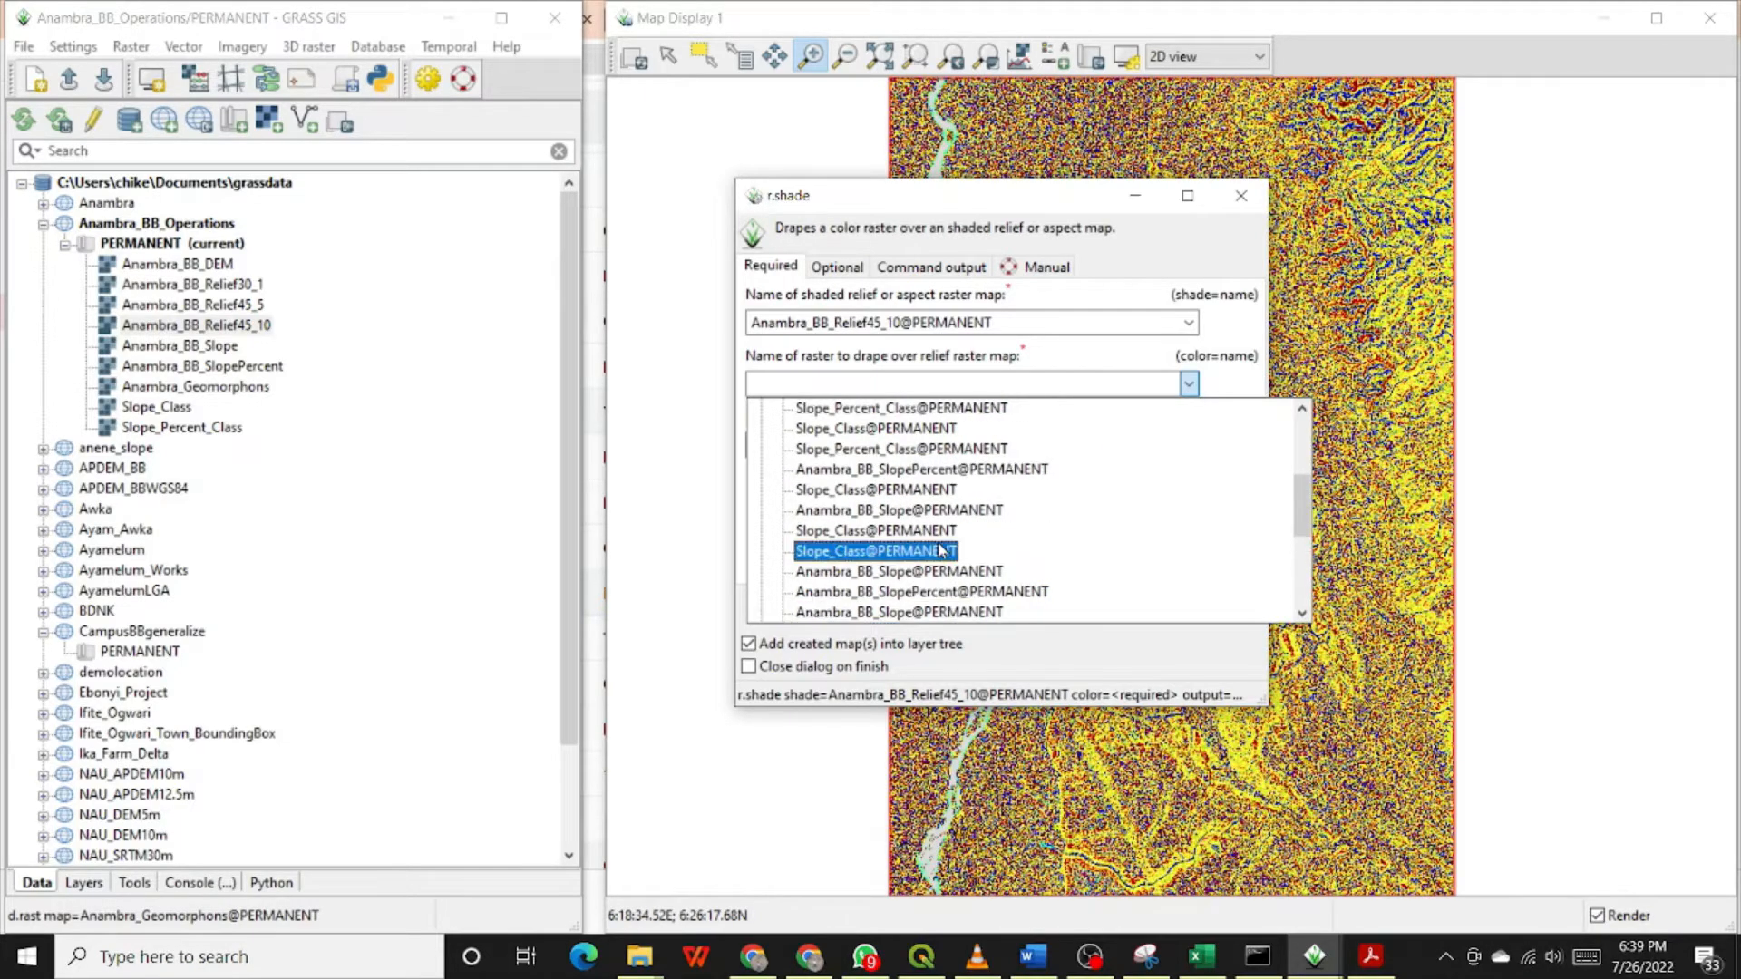
scroll(941, 550, up, 1)
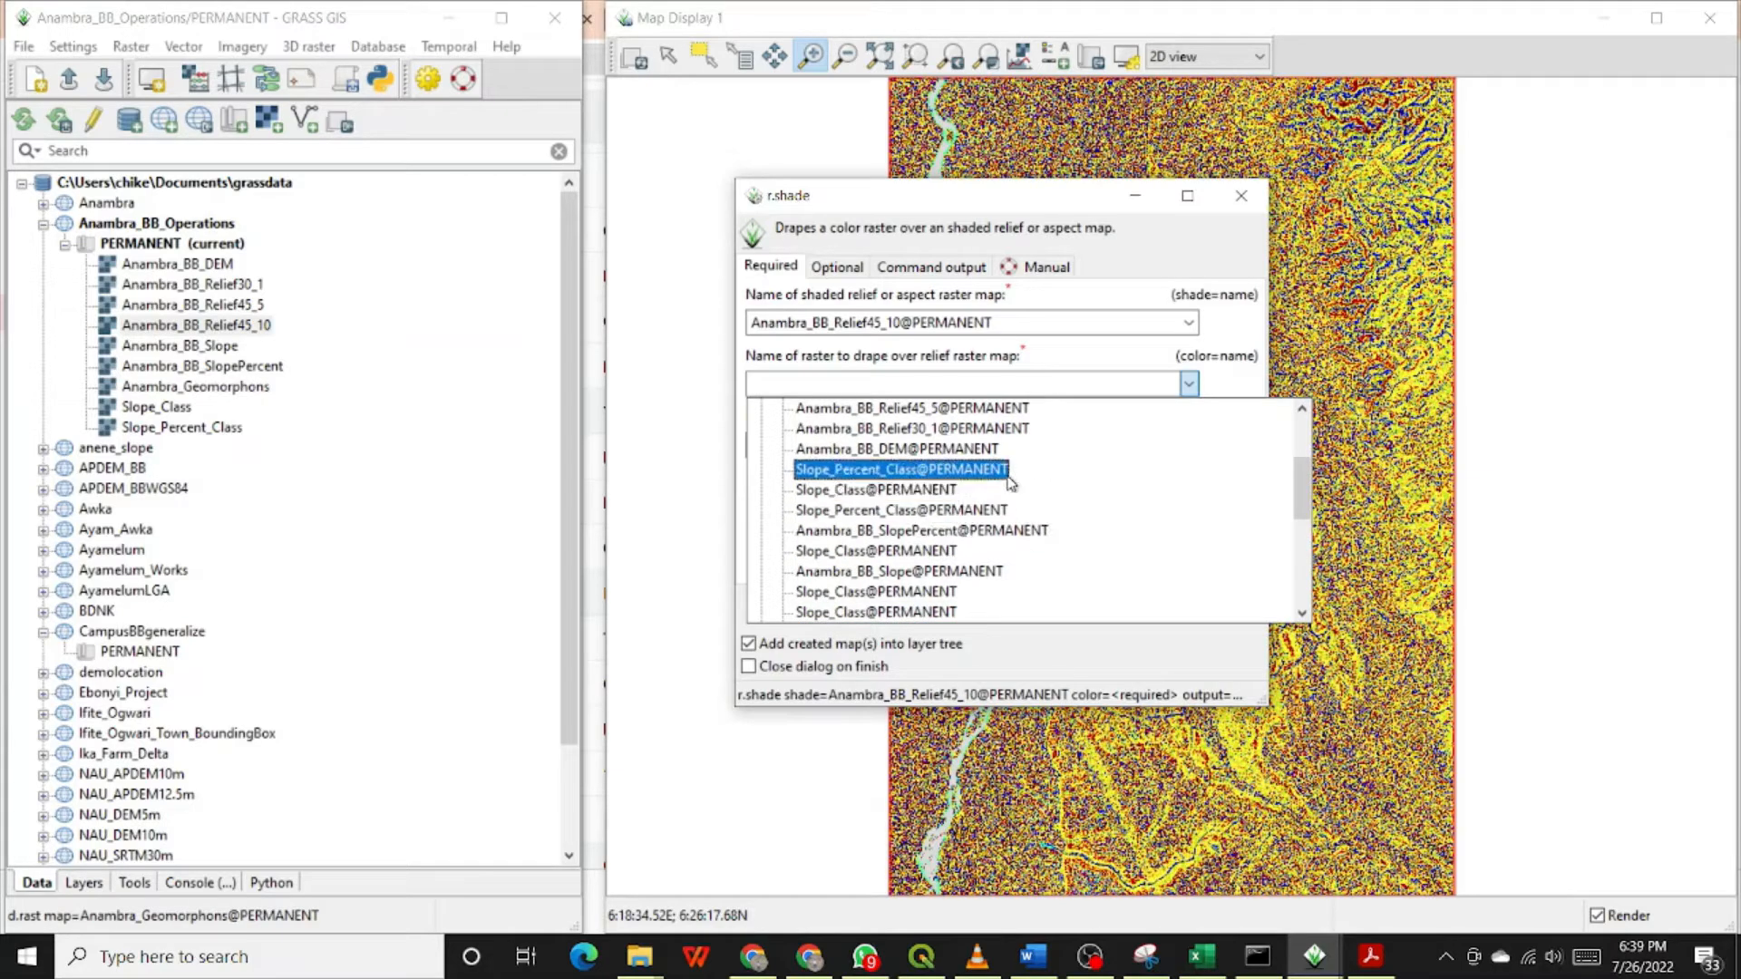
click(1302, 409)
click(1302, 409)
click(1302, 409)
click(1302, 409)
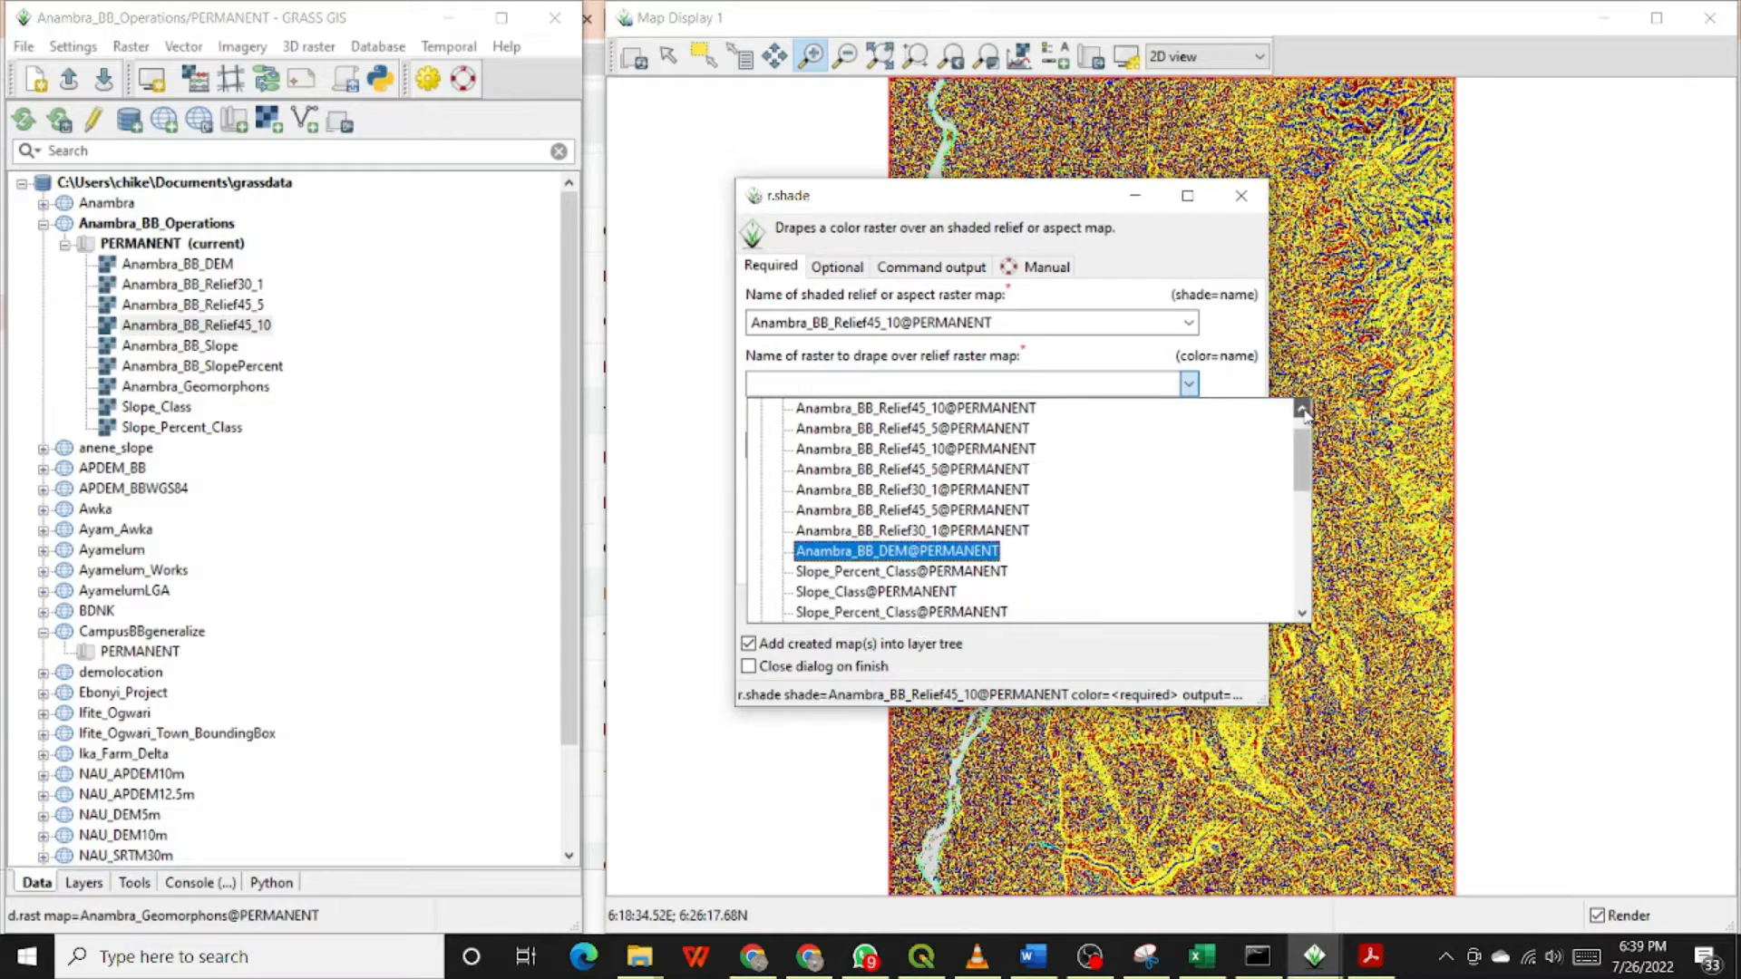
click(1302, 409)
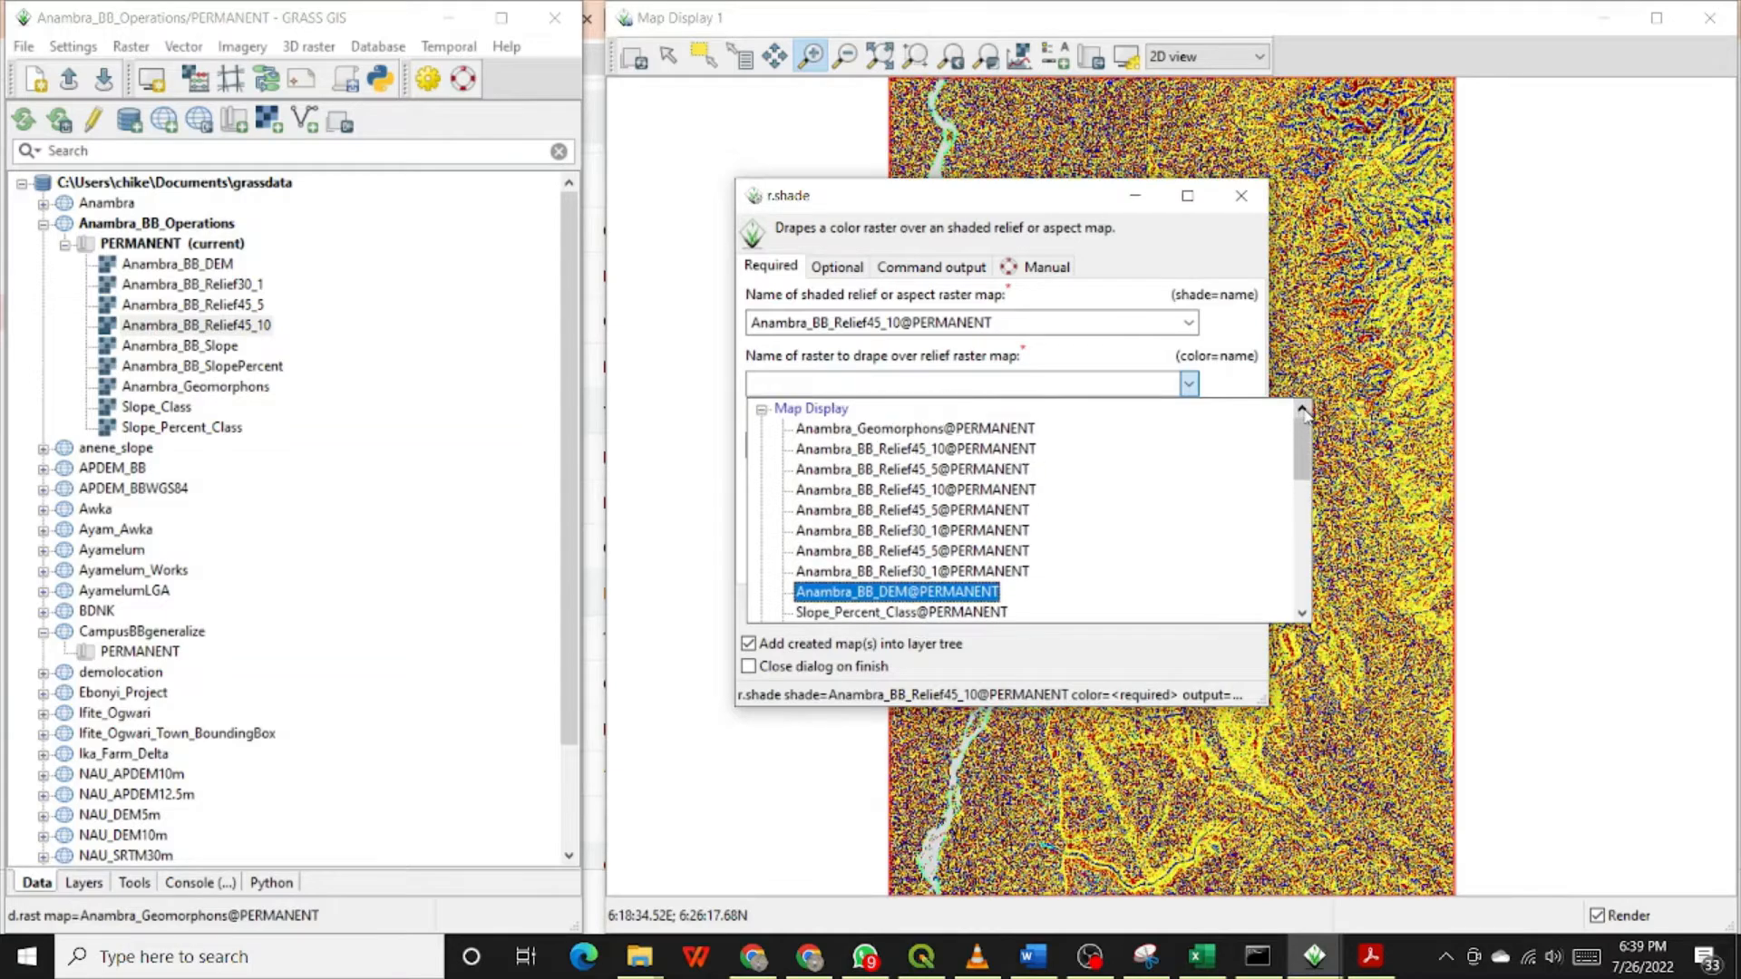
click(949, 430)
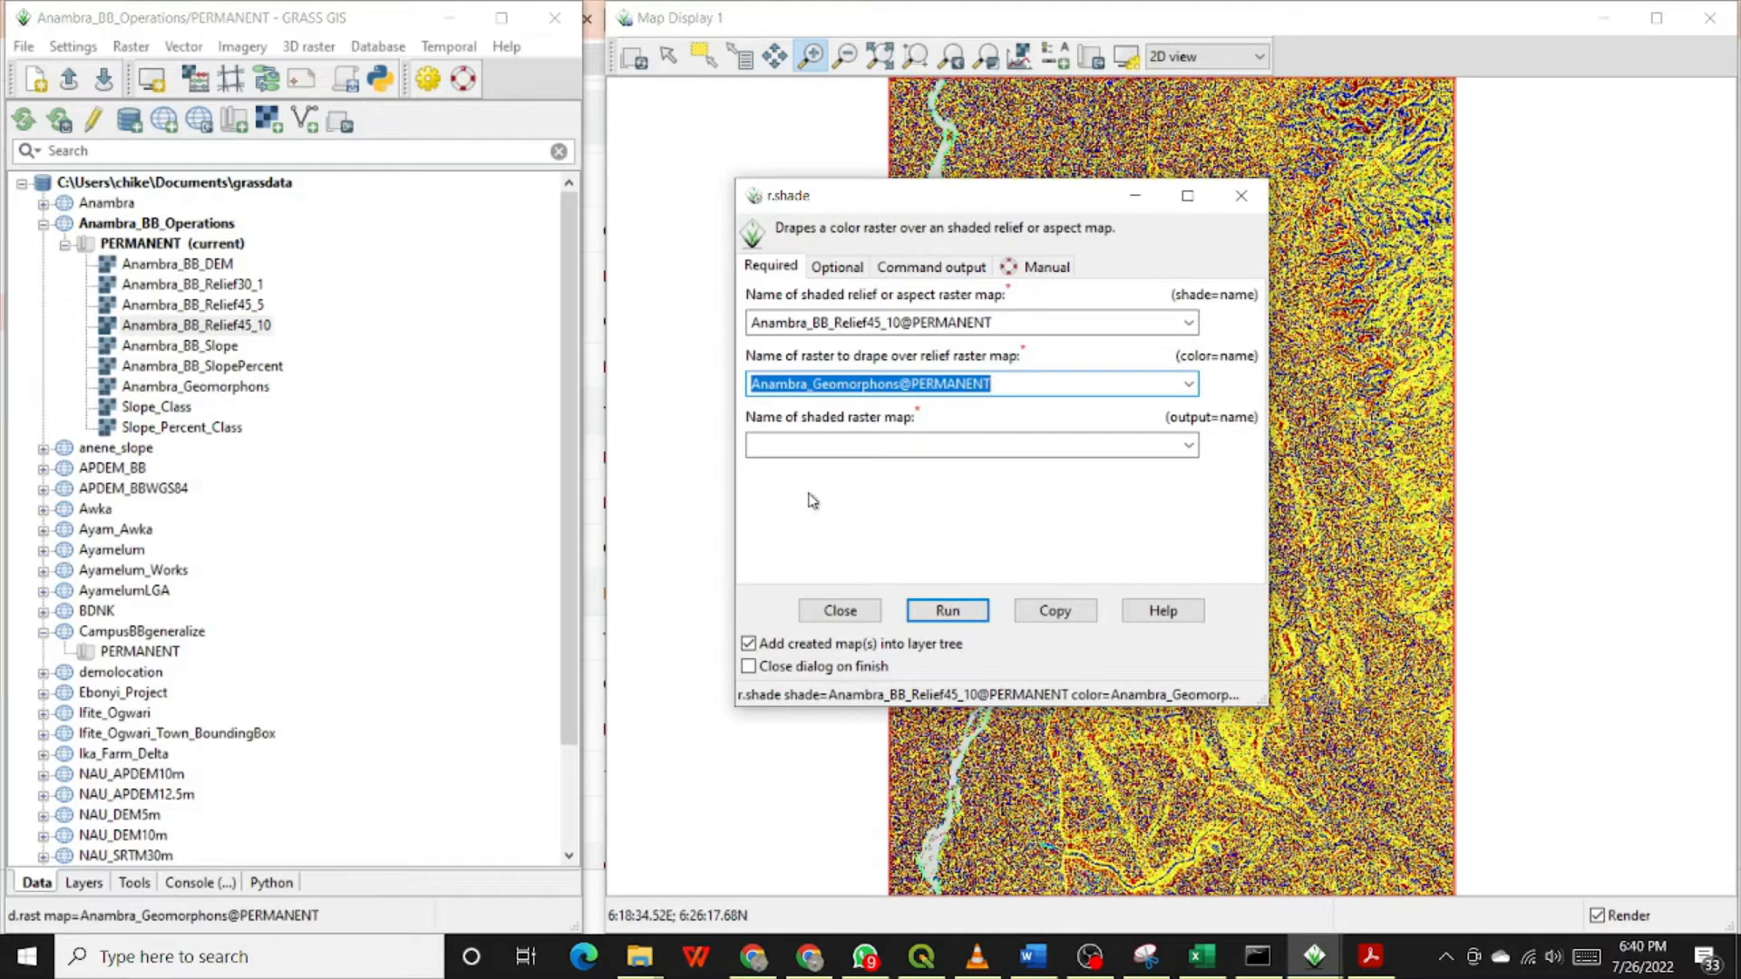
Step: Name the output shaded raster map Anambra_BB_Landforms
click(779, 445)
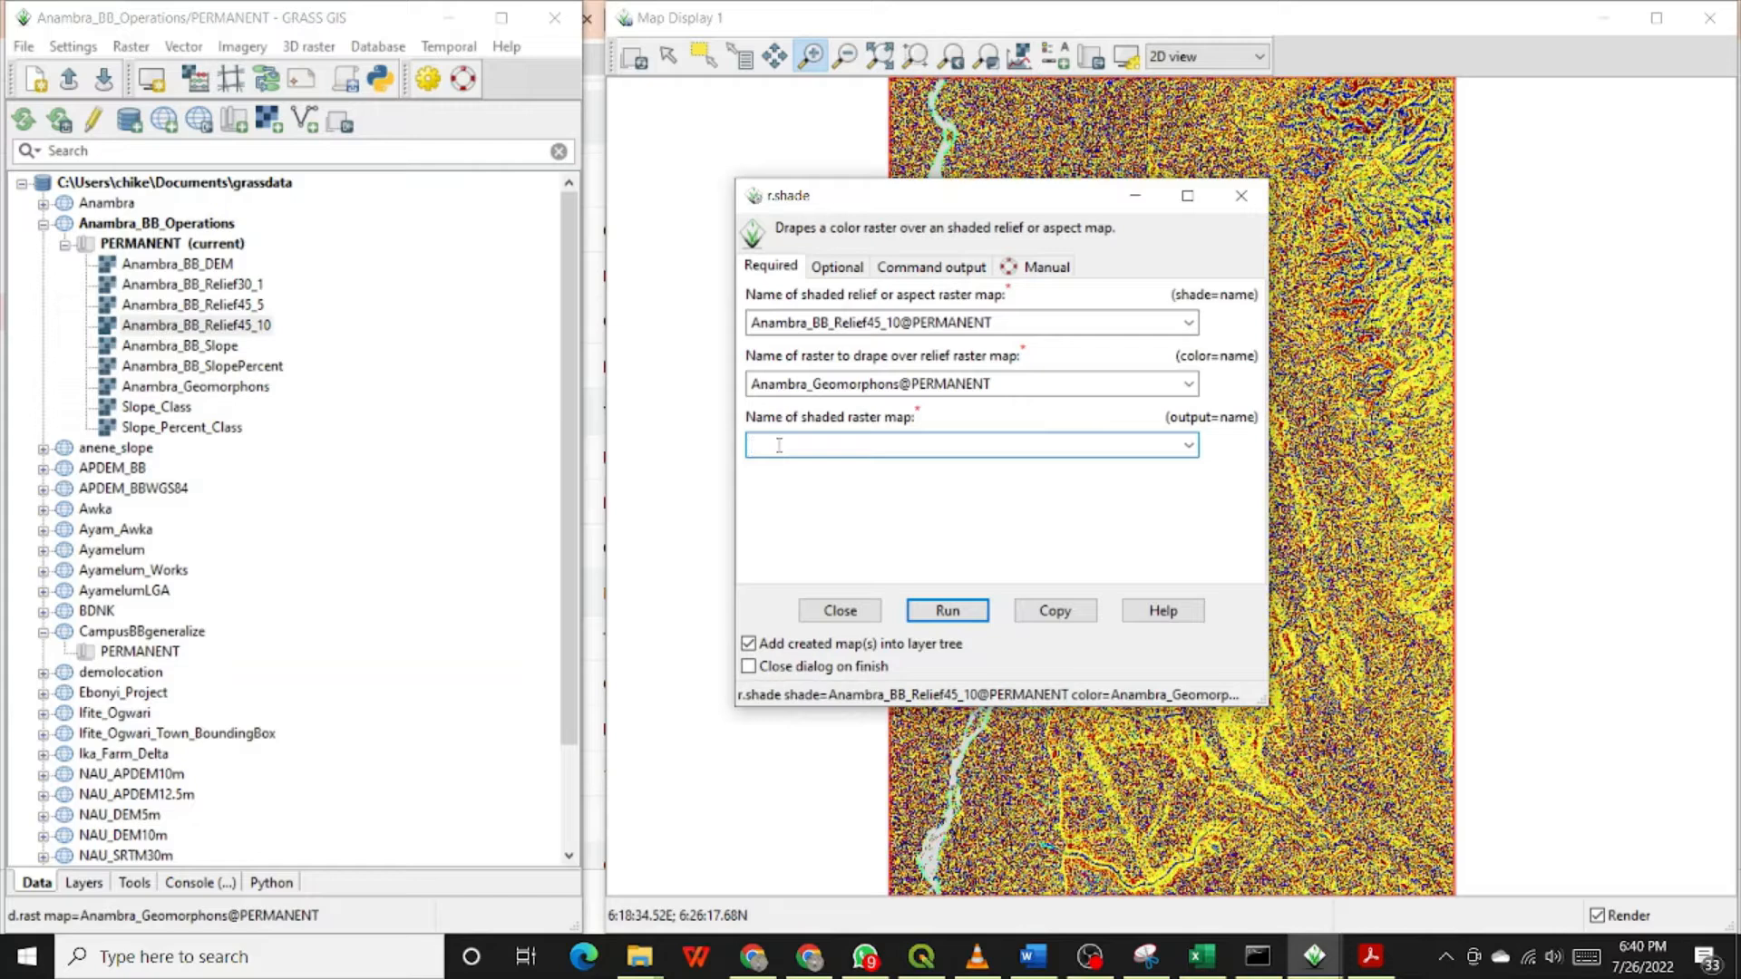
text(Anambrt)
key(BackSpace)
text(ra_BB_Landforms)
Step: Review r.shade's optional settings, command output and manual page, including its examples, and return to the required parameters
click(846, 270)
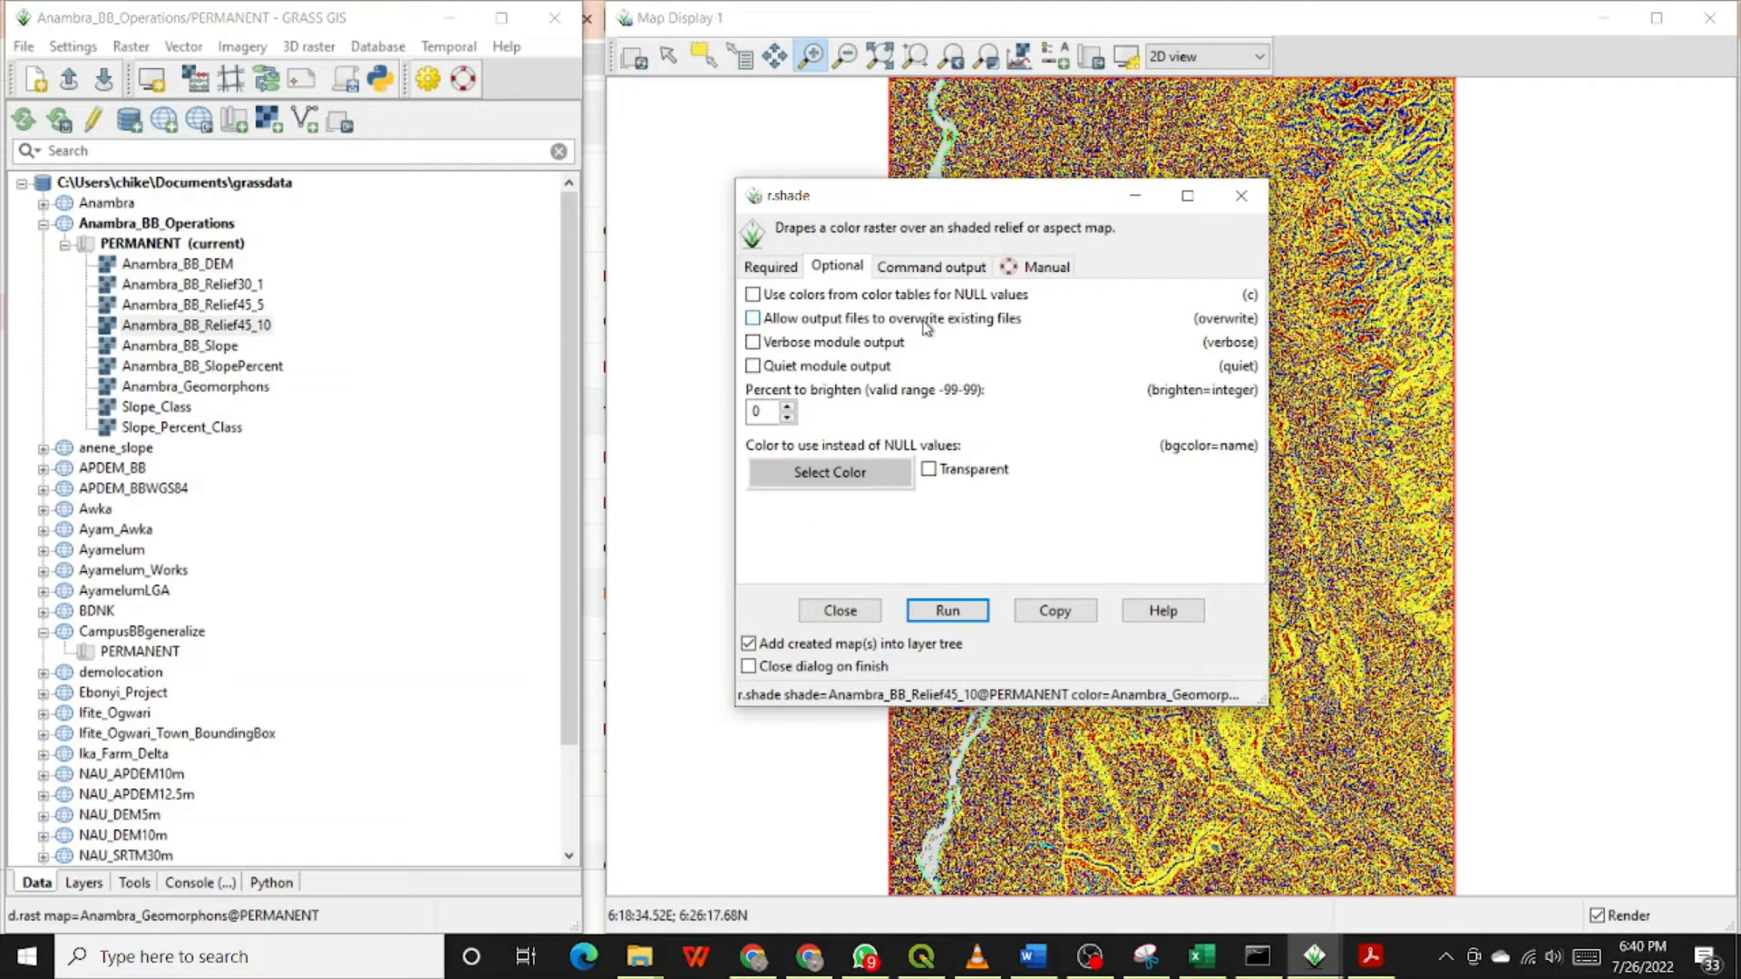
click(917, 272)
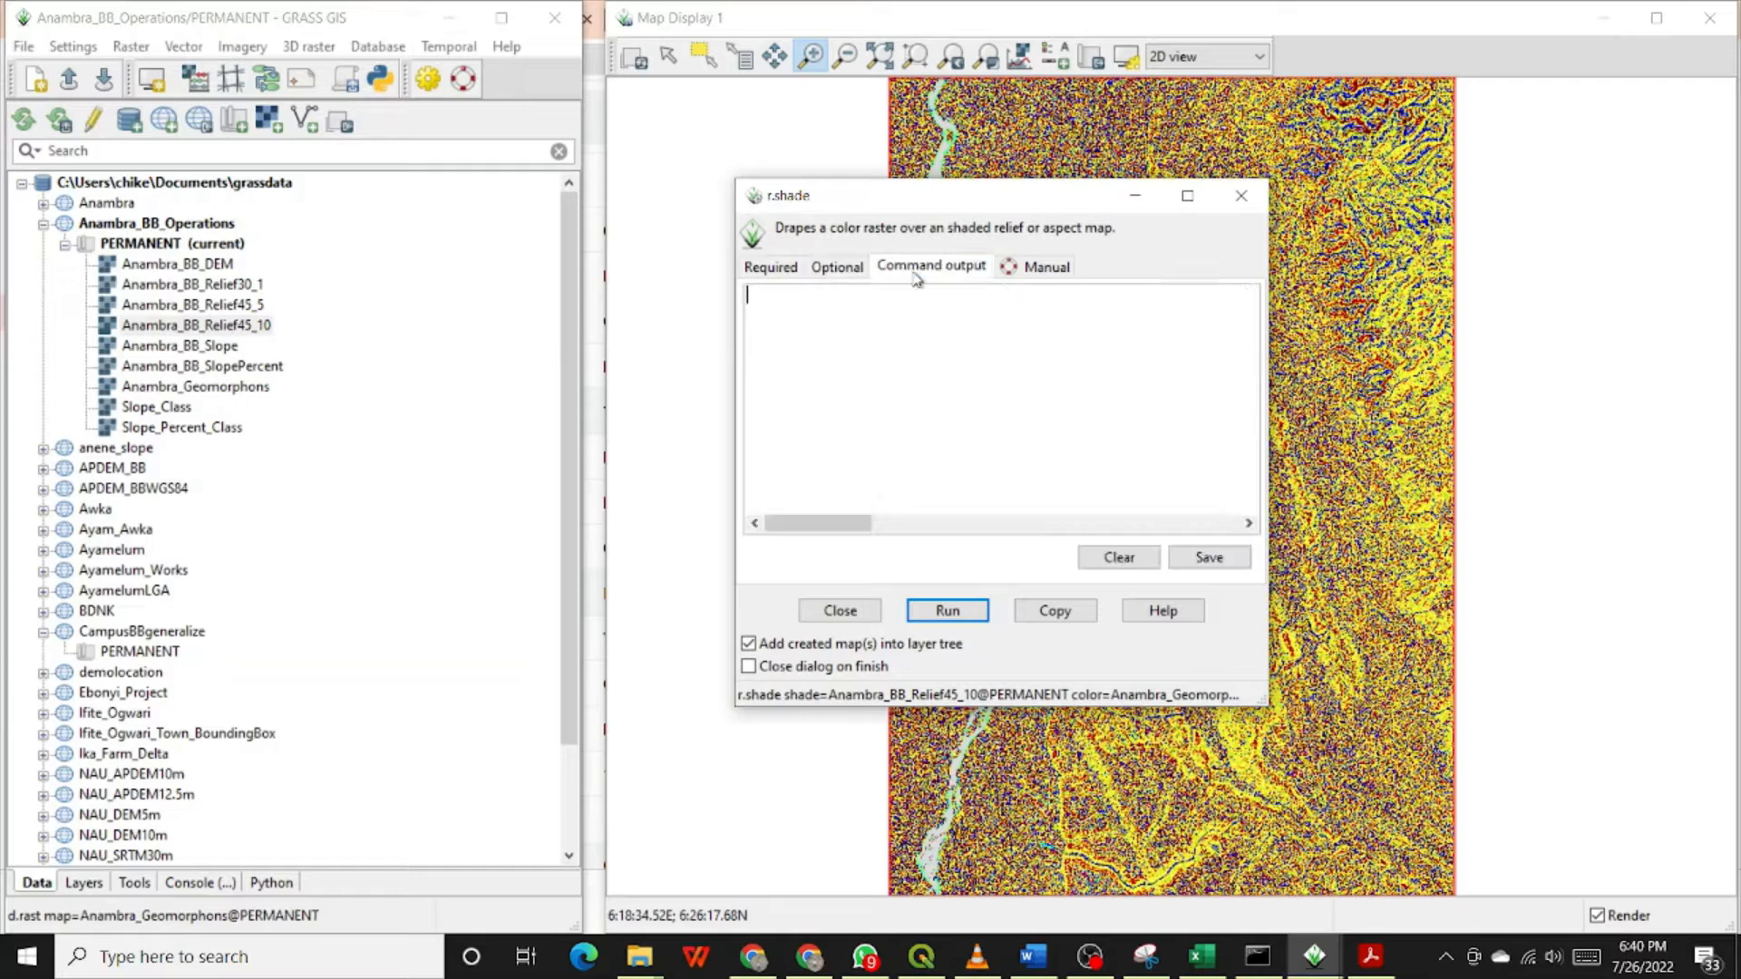
click(1037, 275)
scroll(918, 388, down, 6)
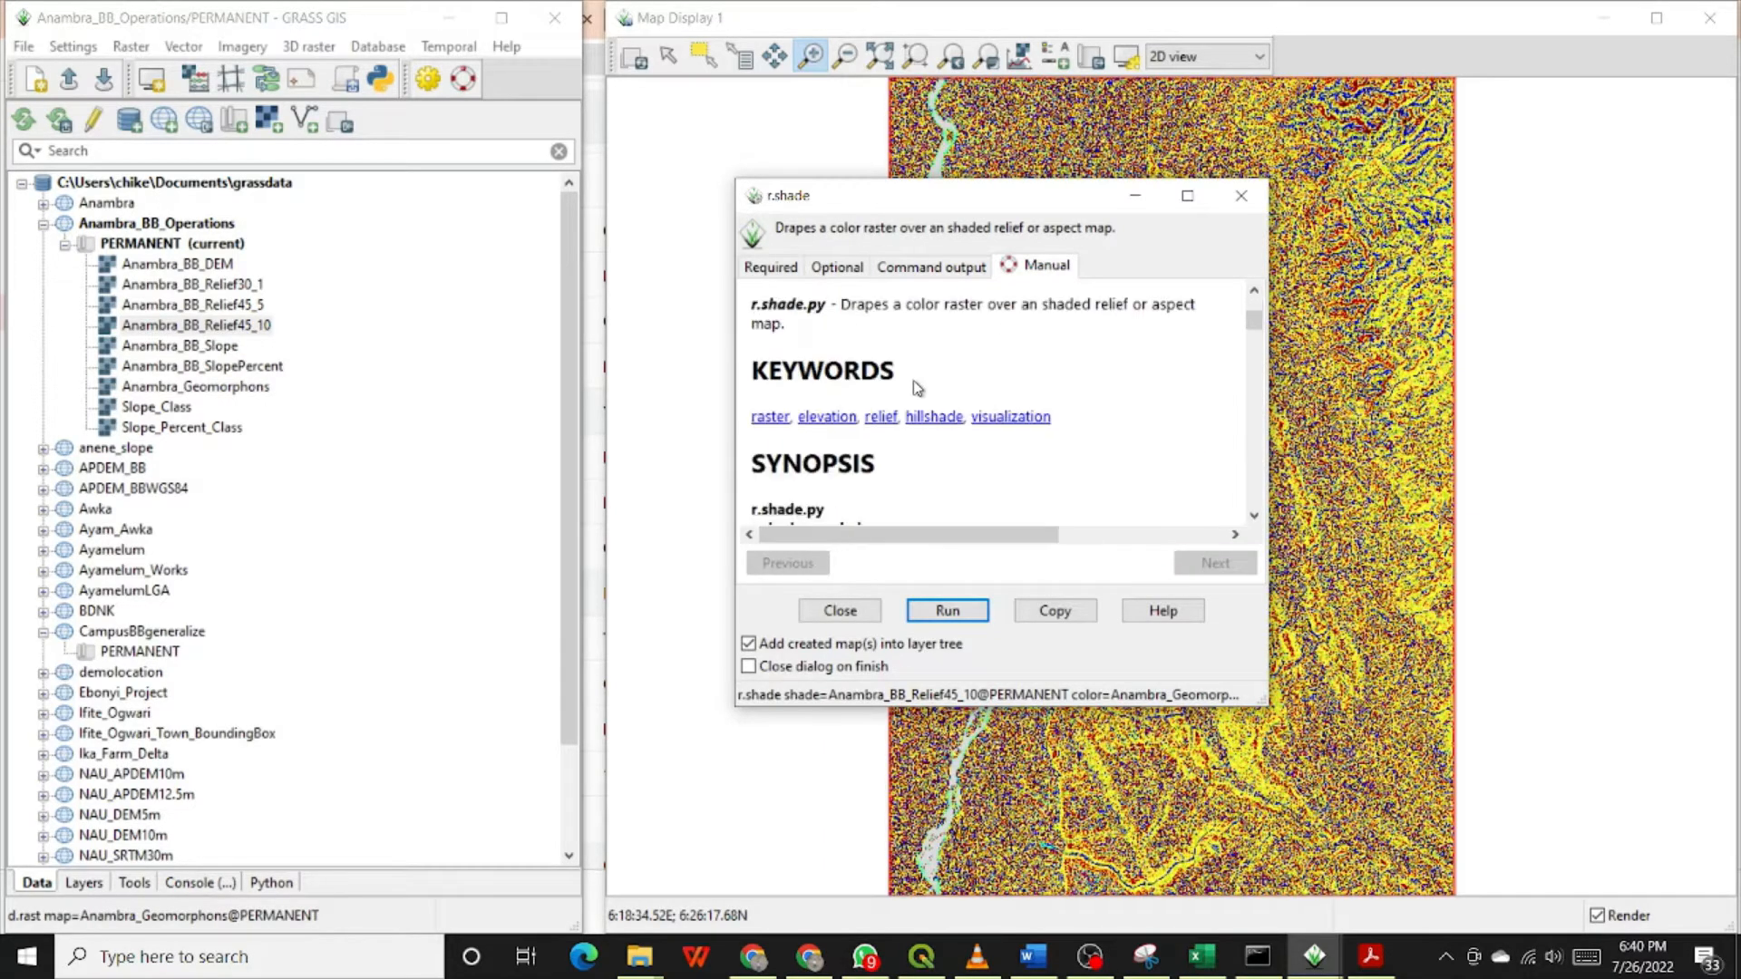
scroll(918, 388, down, 15)
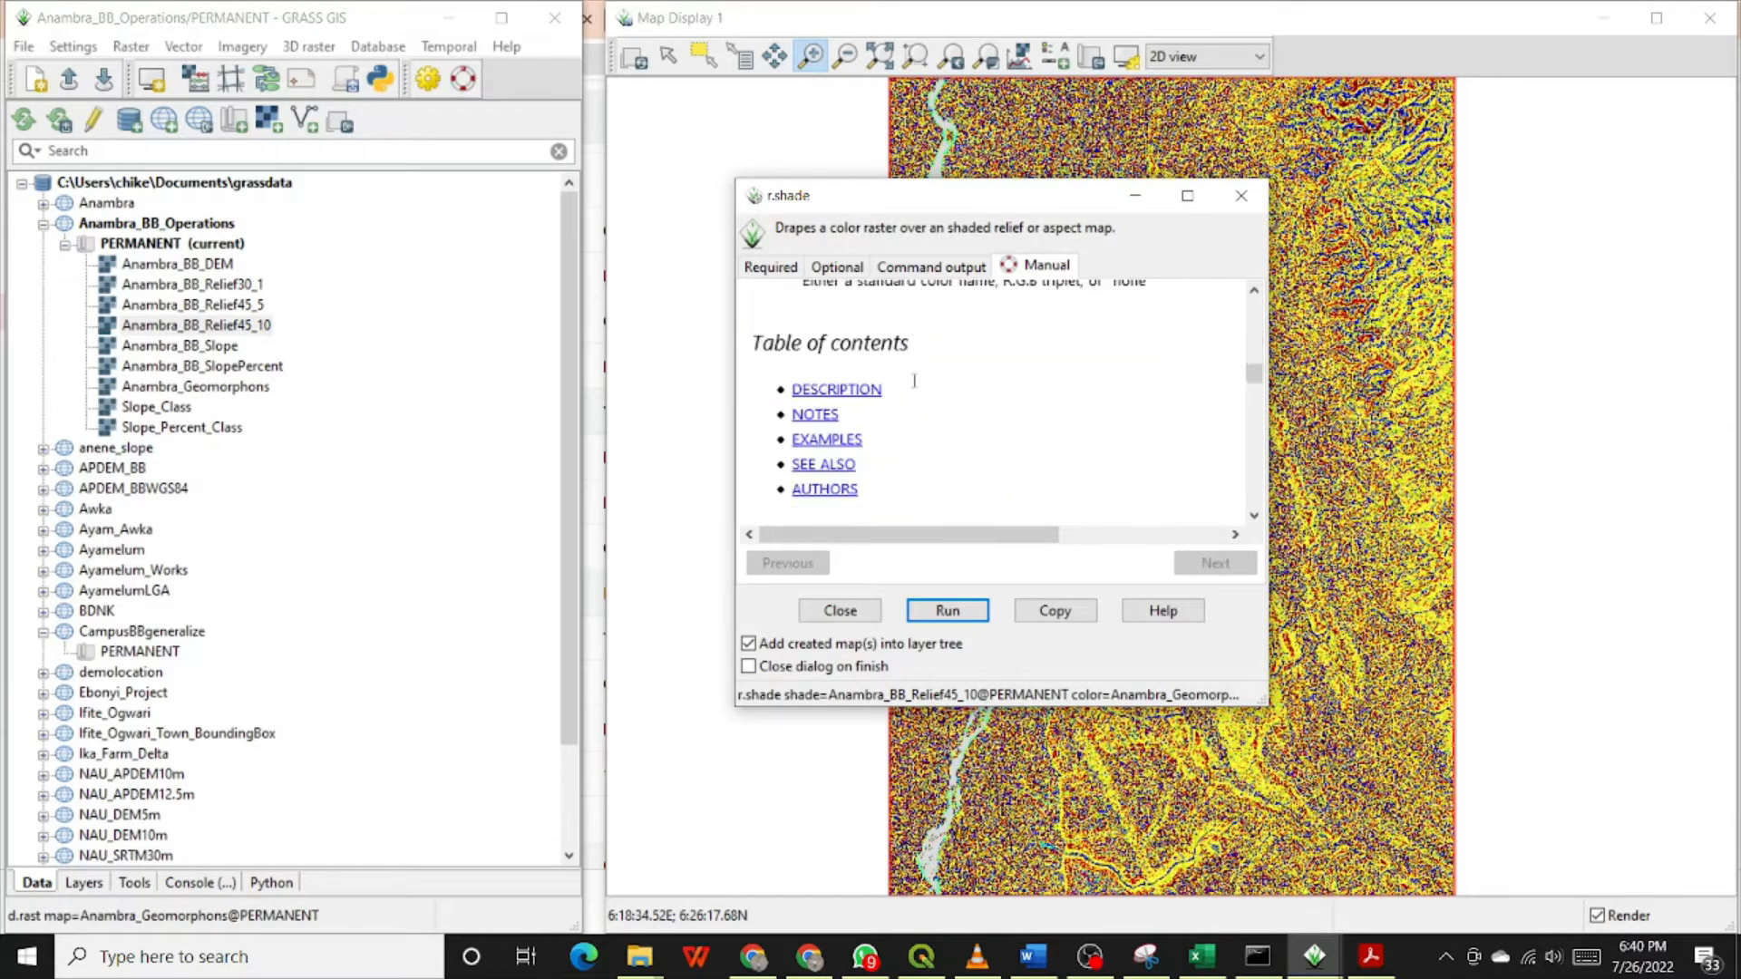
scroll(911, 382, down, 5)
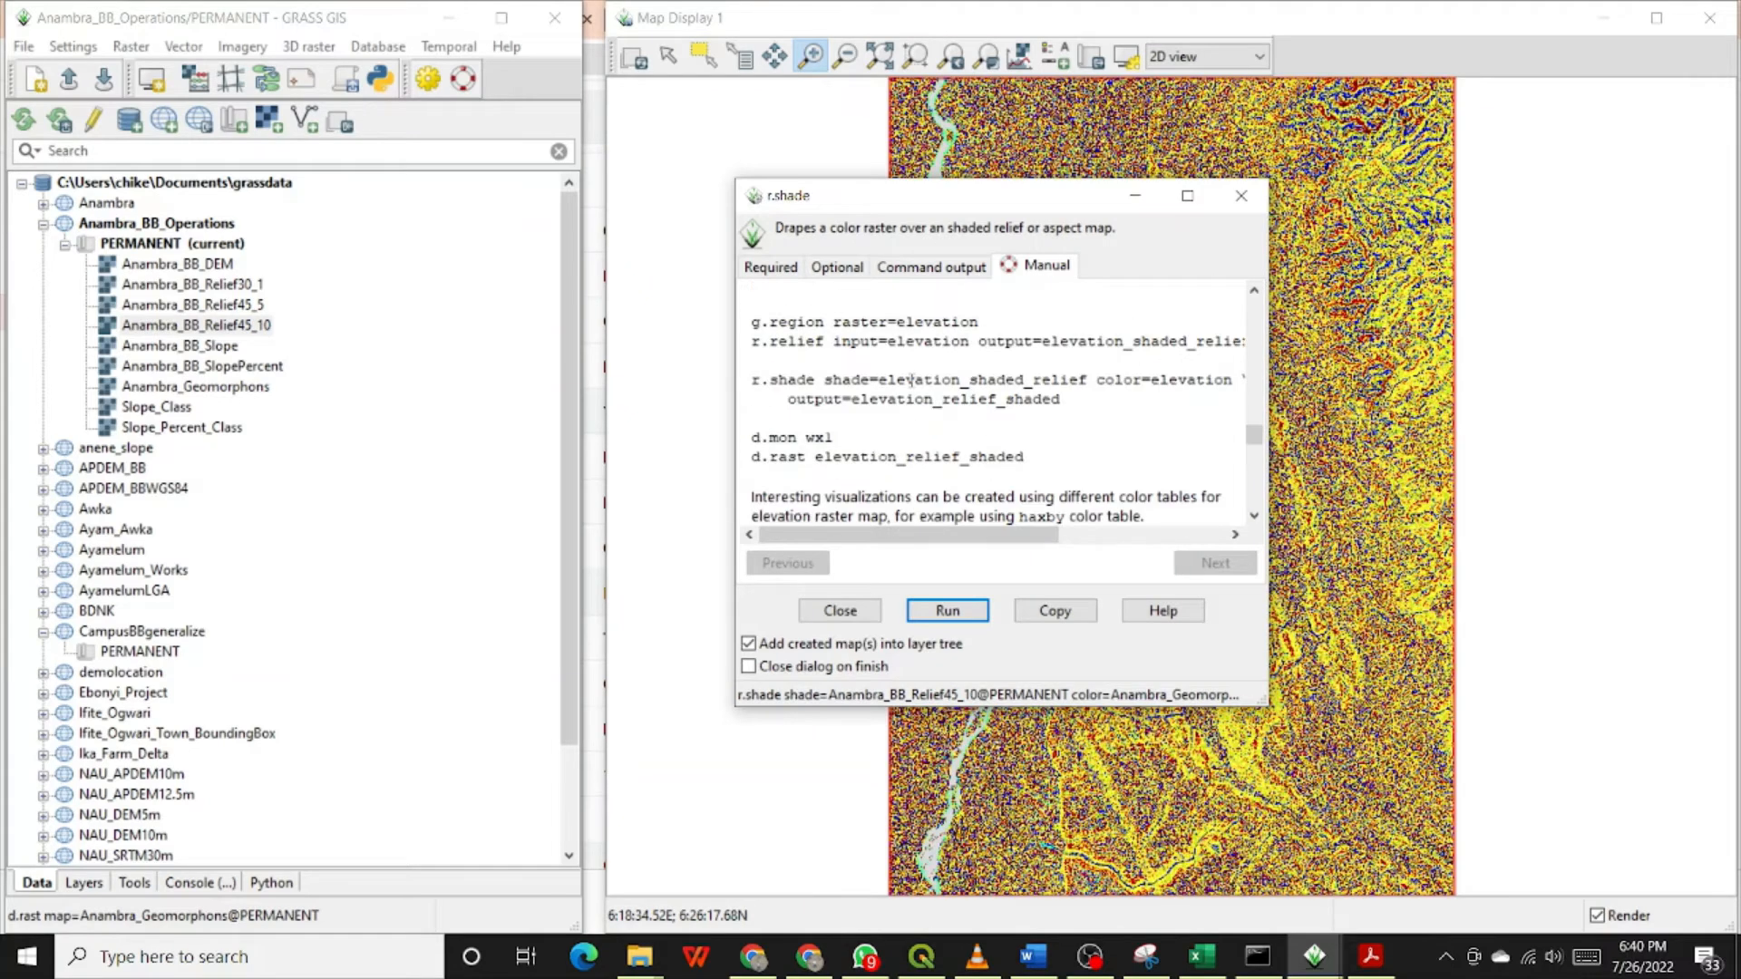
scroll(911, 381, up, 4)
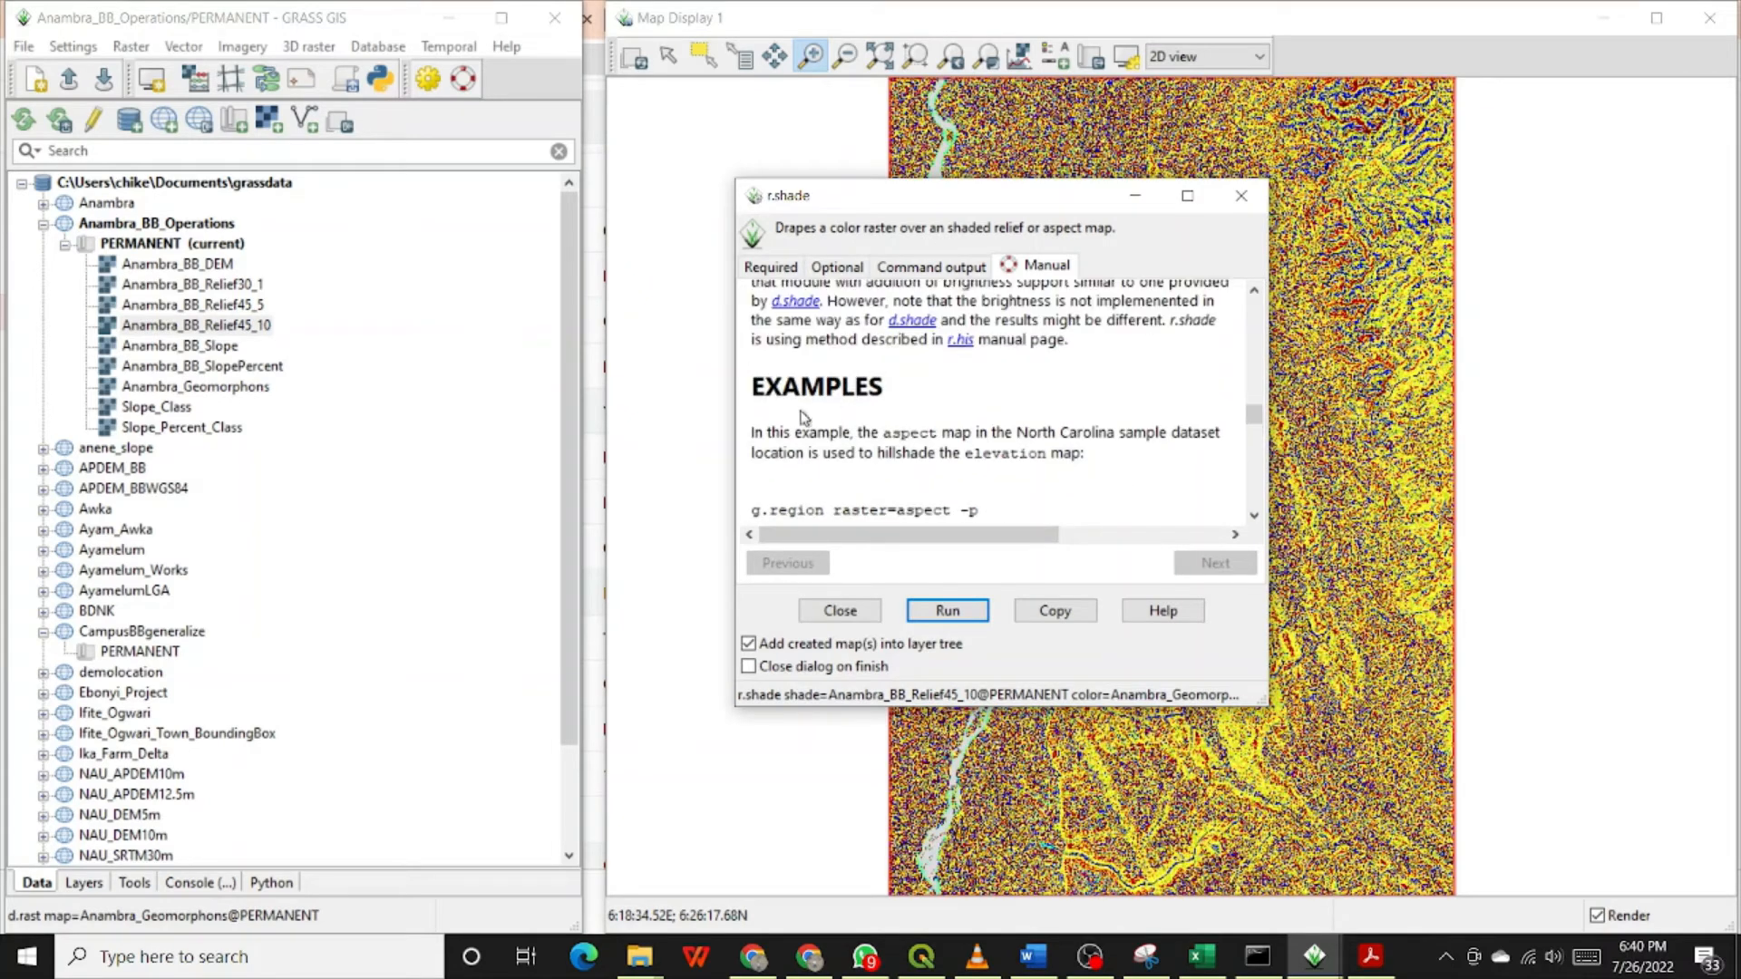
click(770, 266)
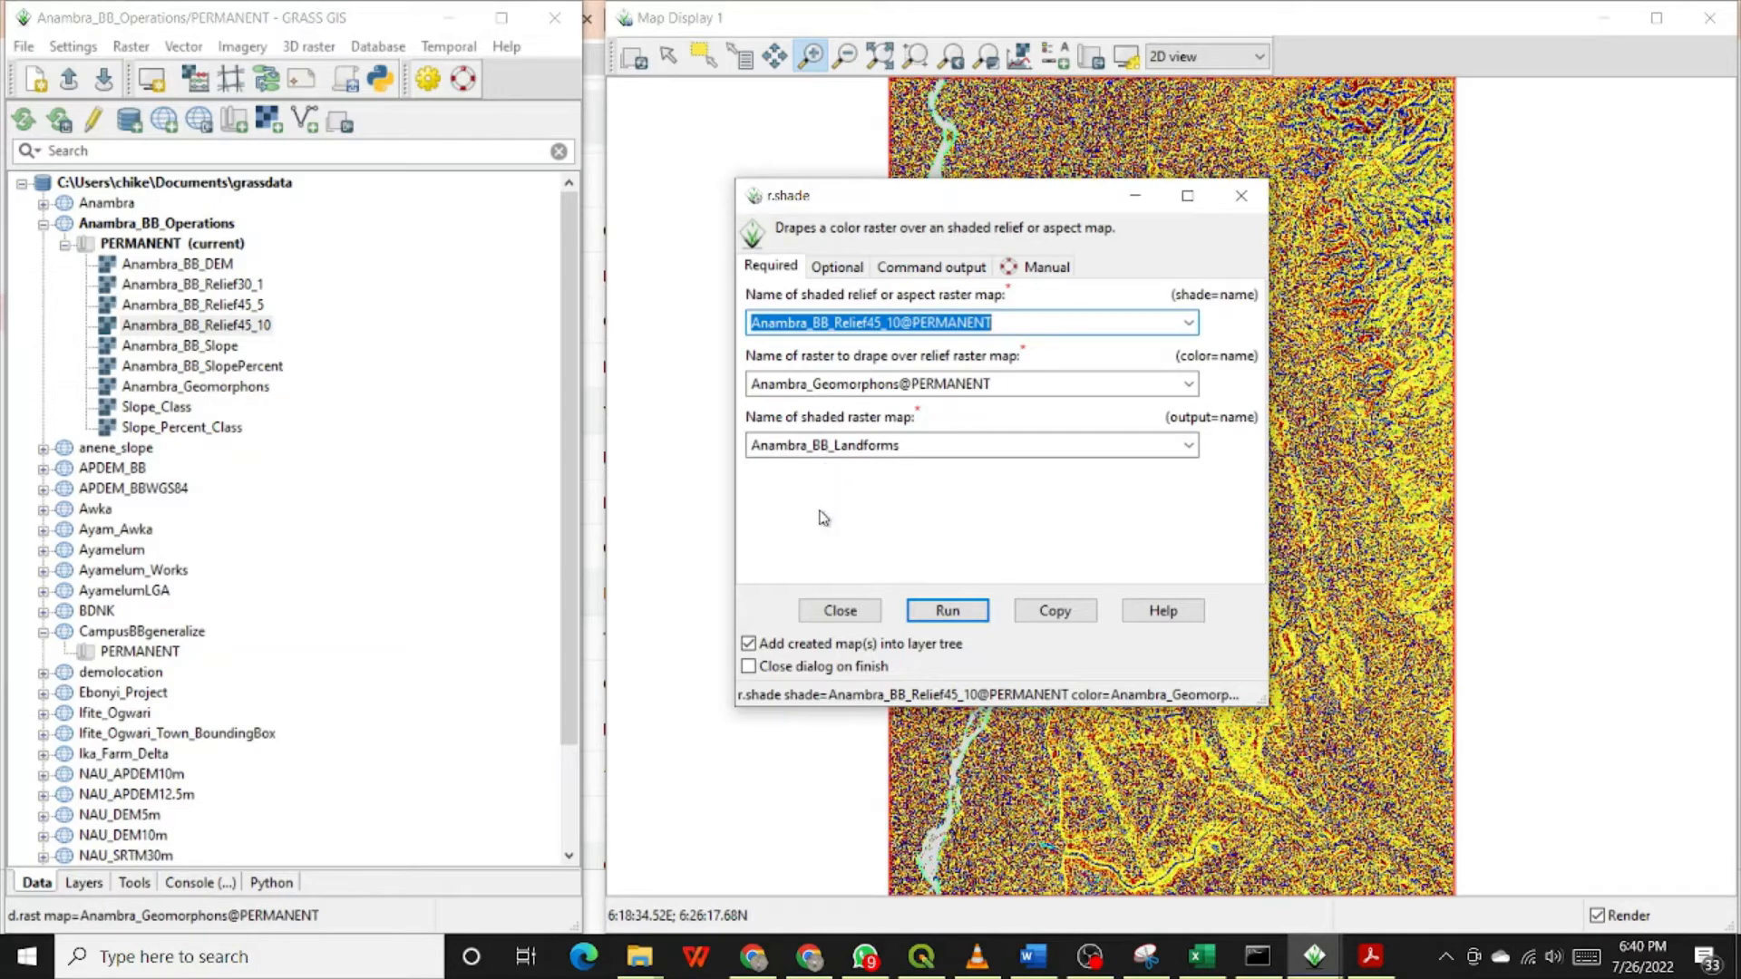
Step: Run r.shade with the chosen relief and geomorphons rasters to create Anambra_BB_Landforms, and close the tool dialog
click(949, 621)
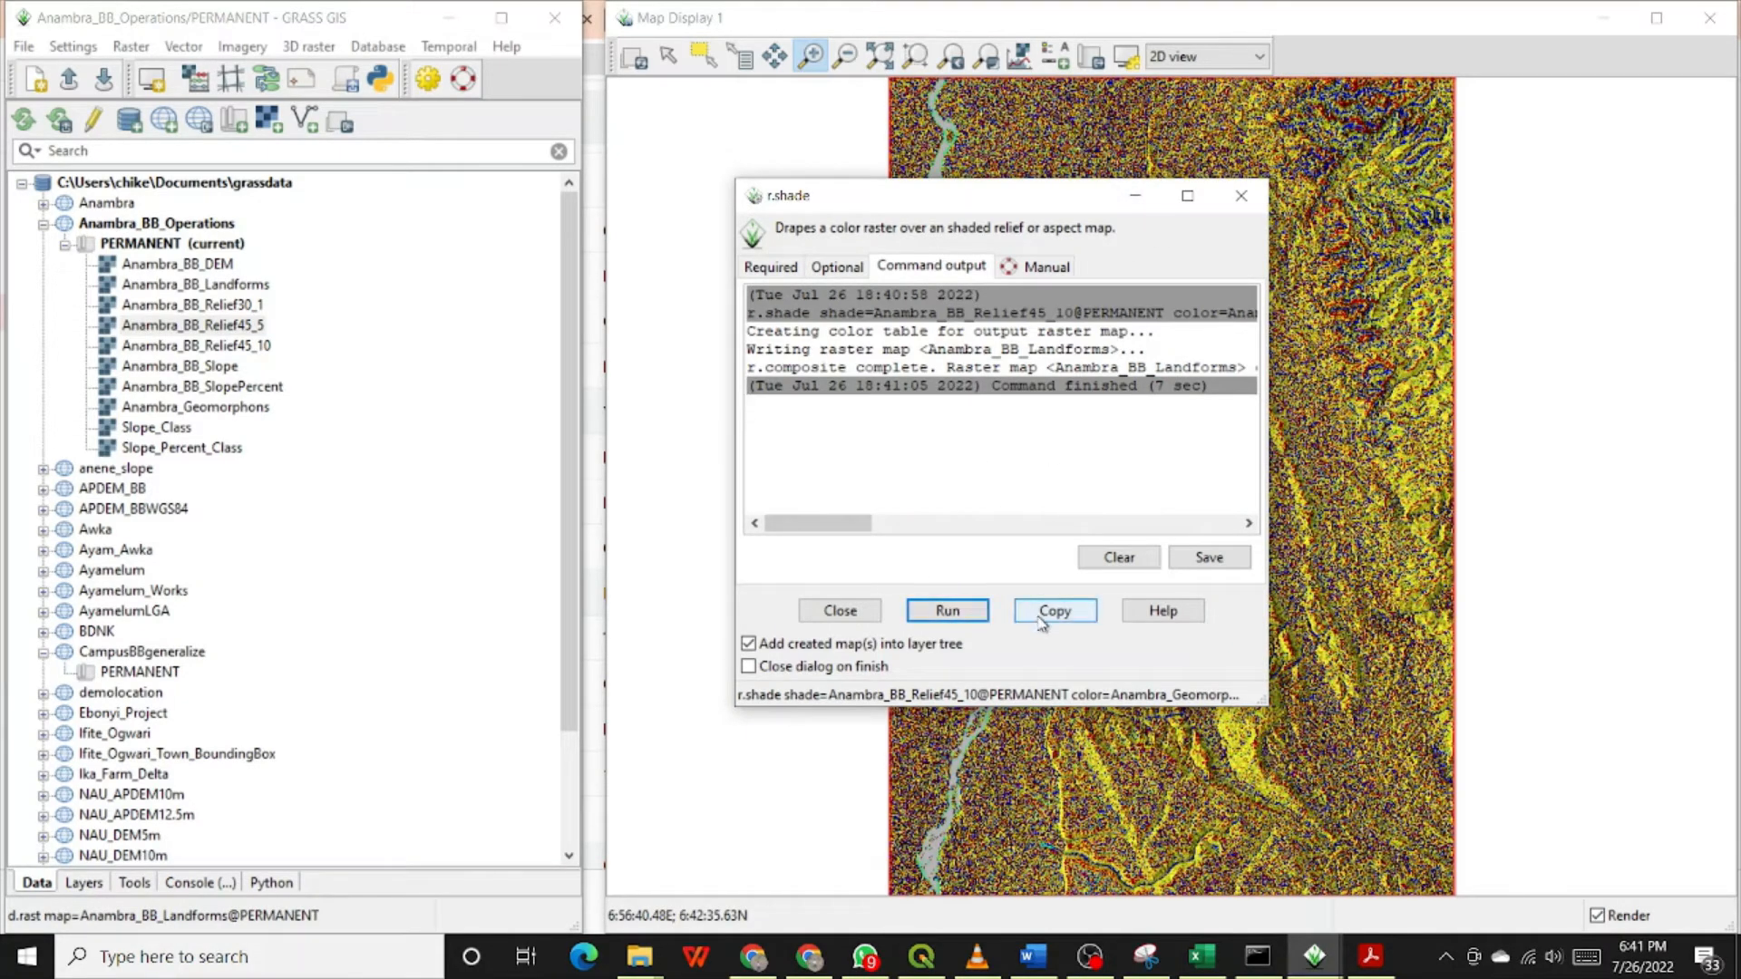
click(839, 614)
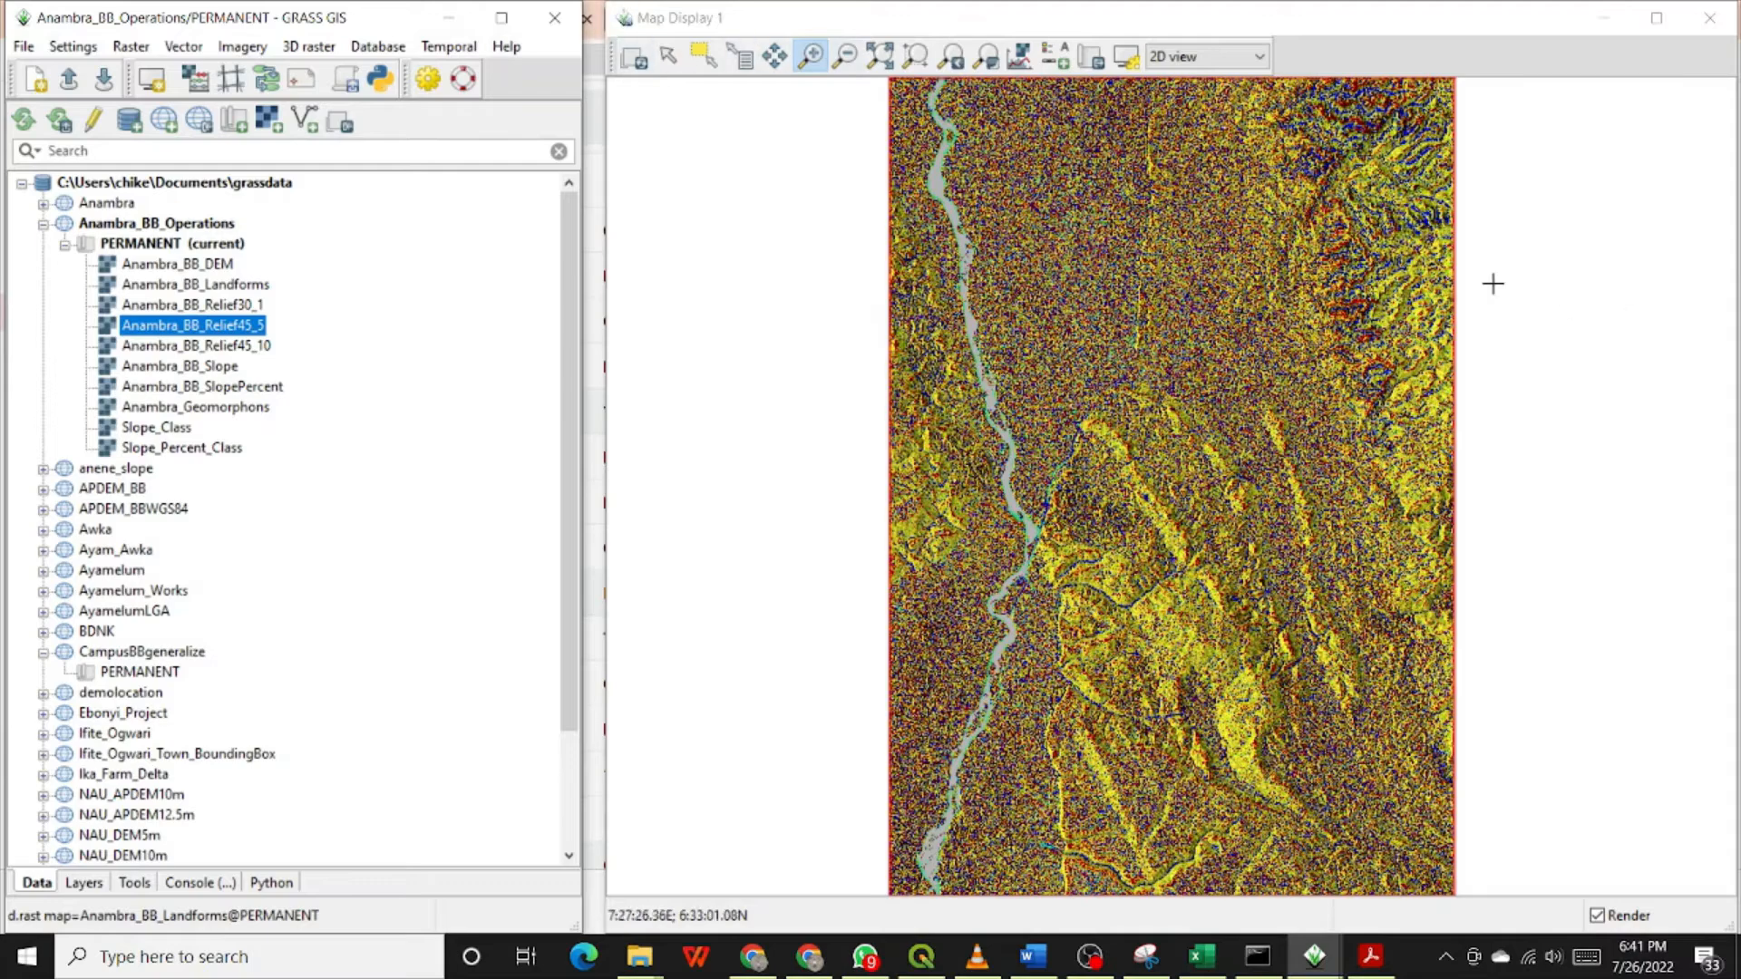
Step: Examine the shaded landforms close up in the hilly northeast of the map, and return to the full map extent
drag(1314, 132, 1417, 243)
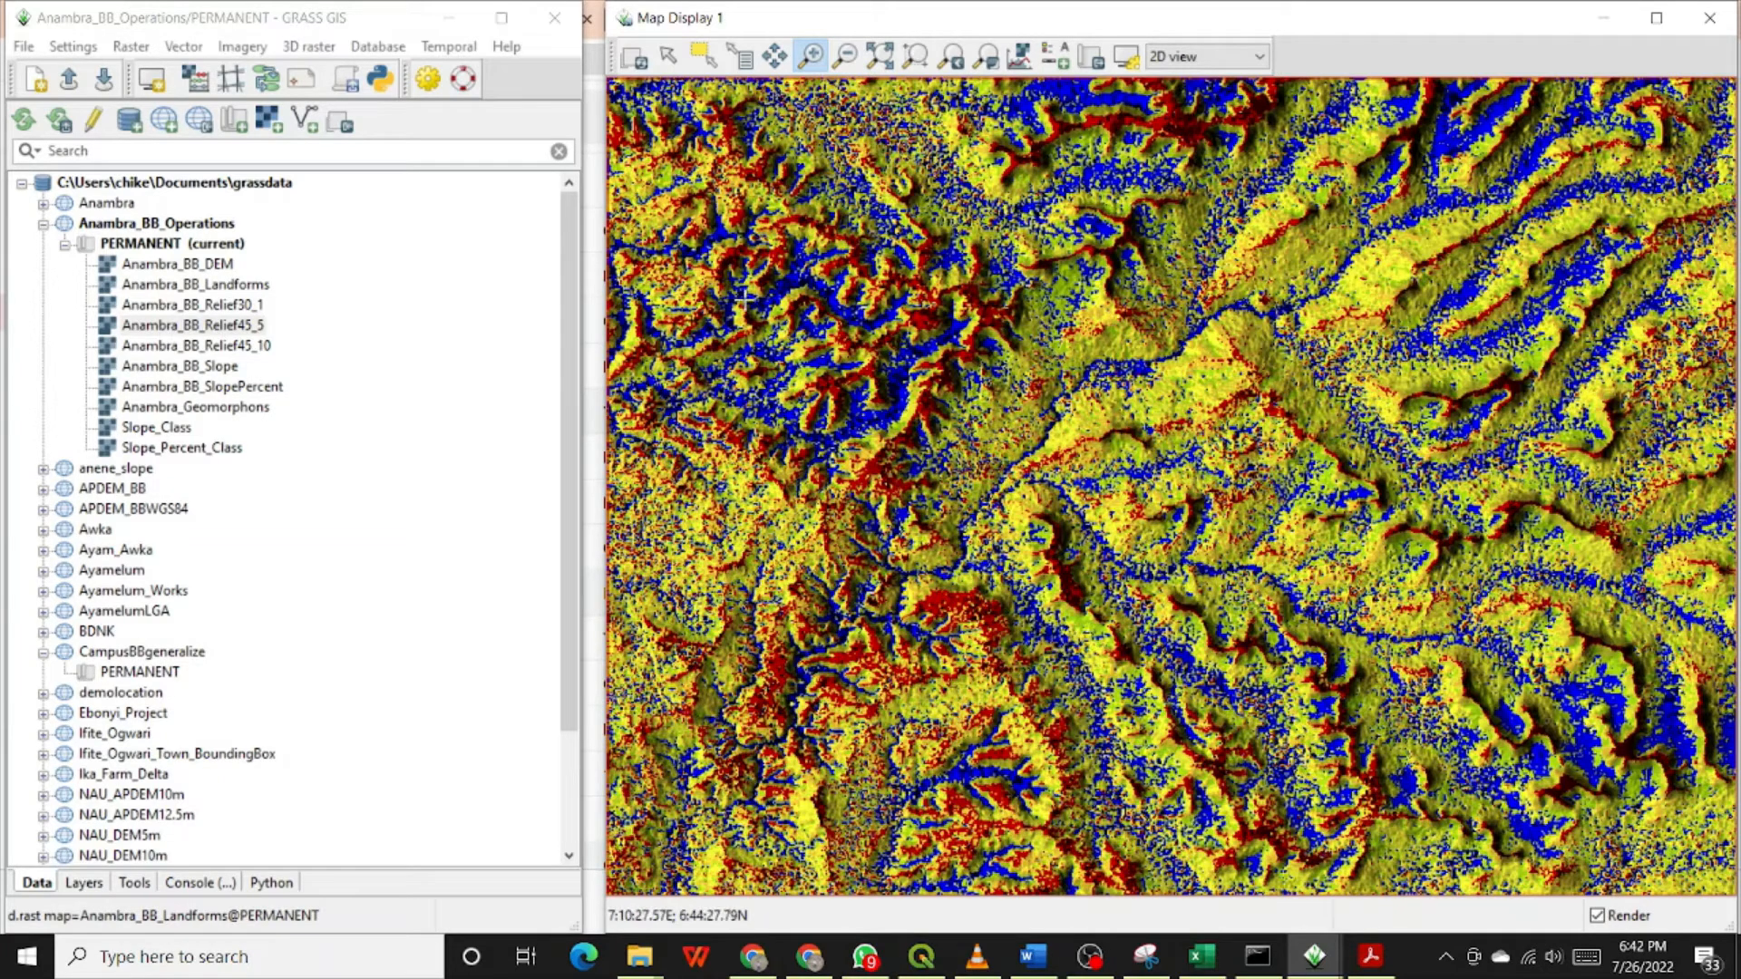
drag(679, 250, 978, 451)
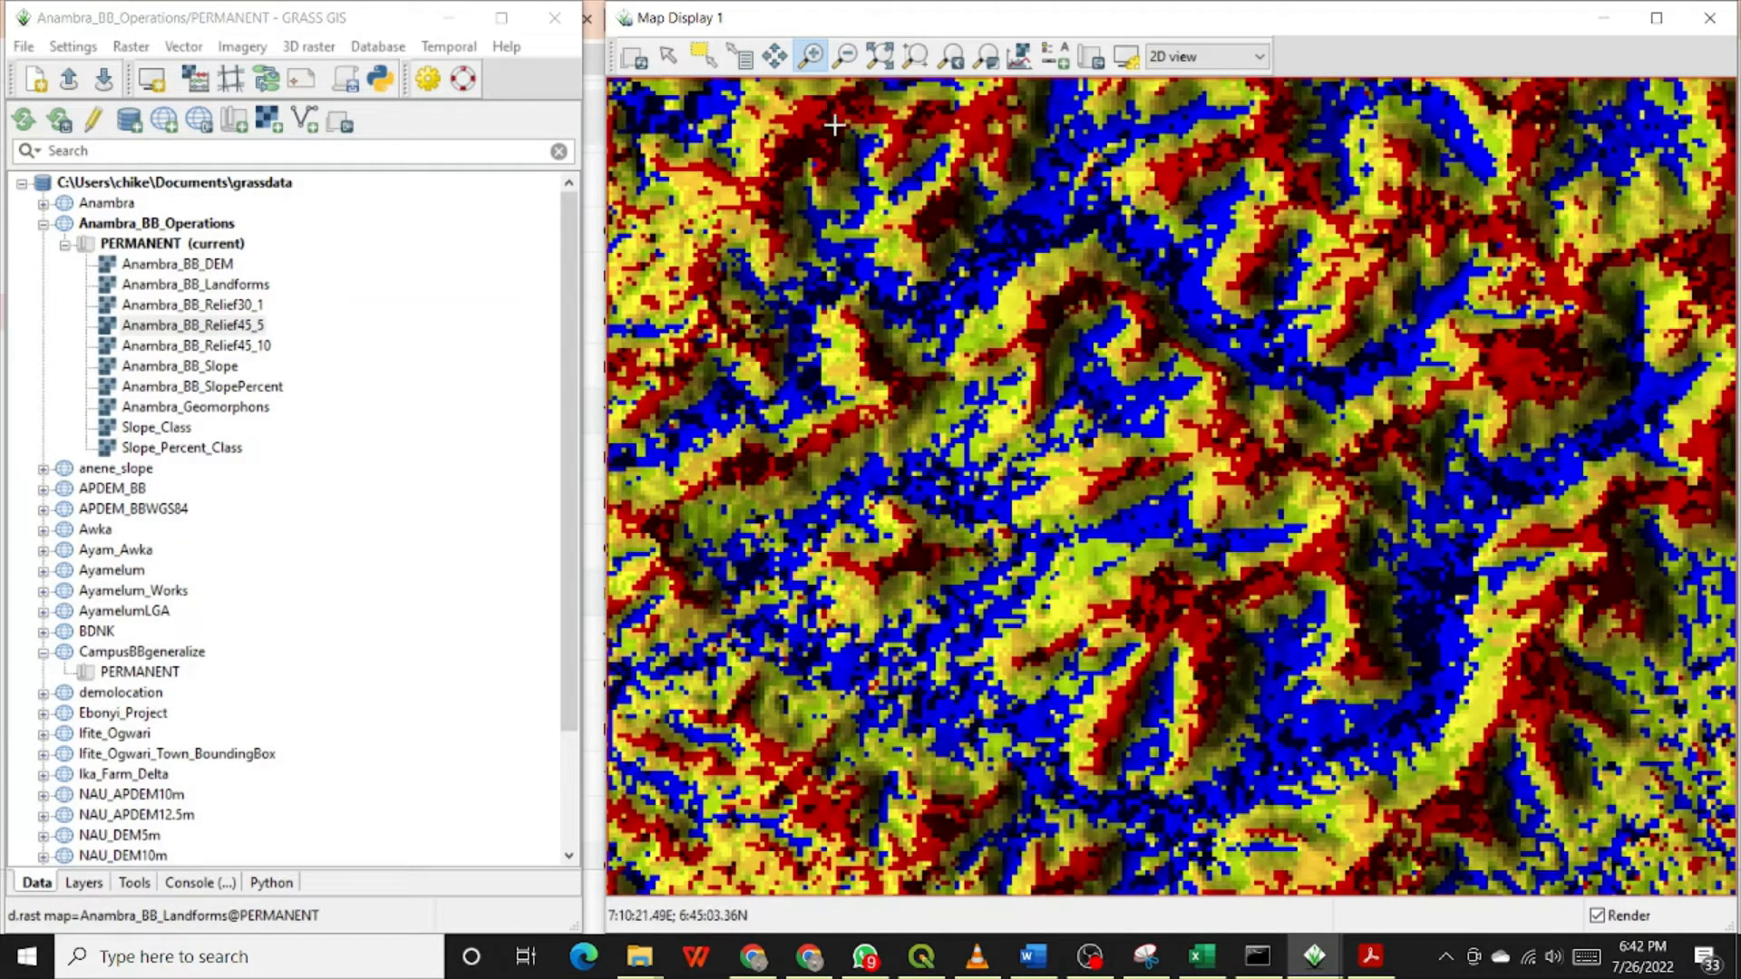
click(879, 58)
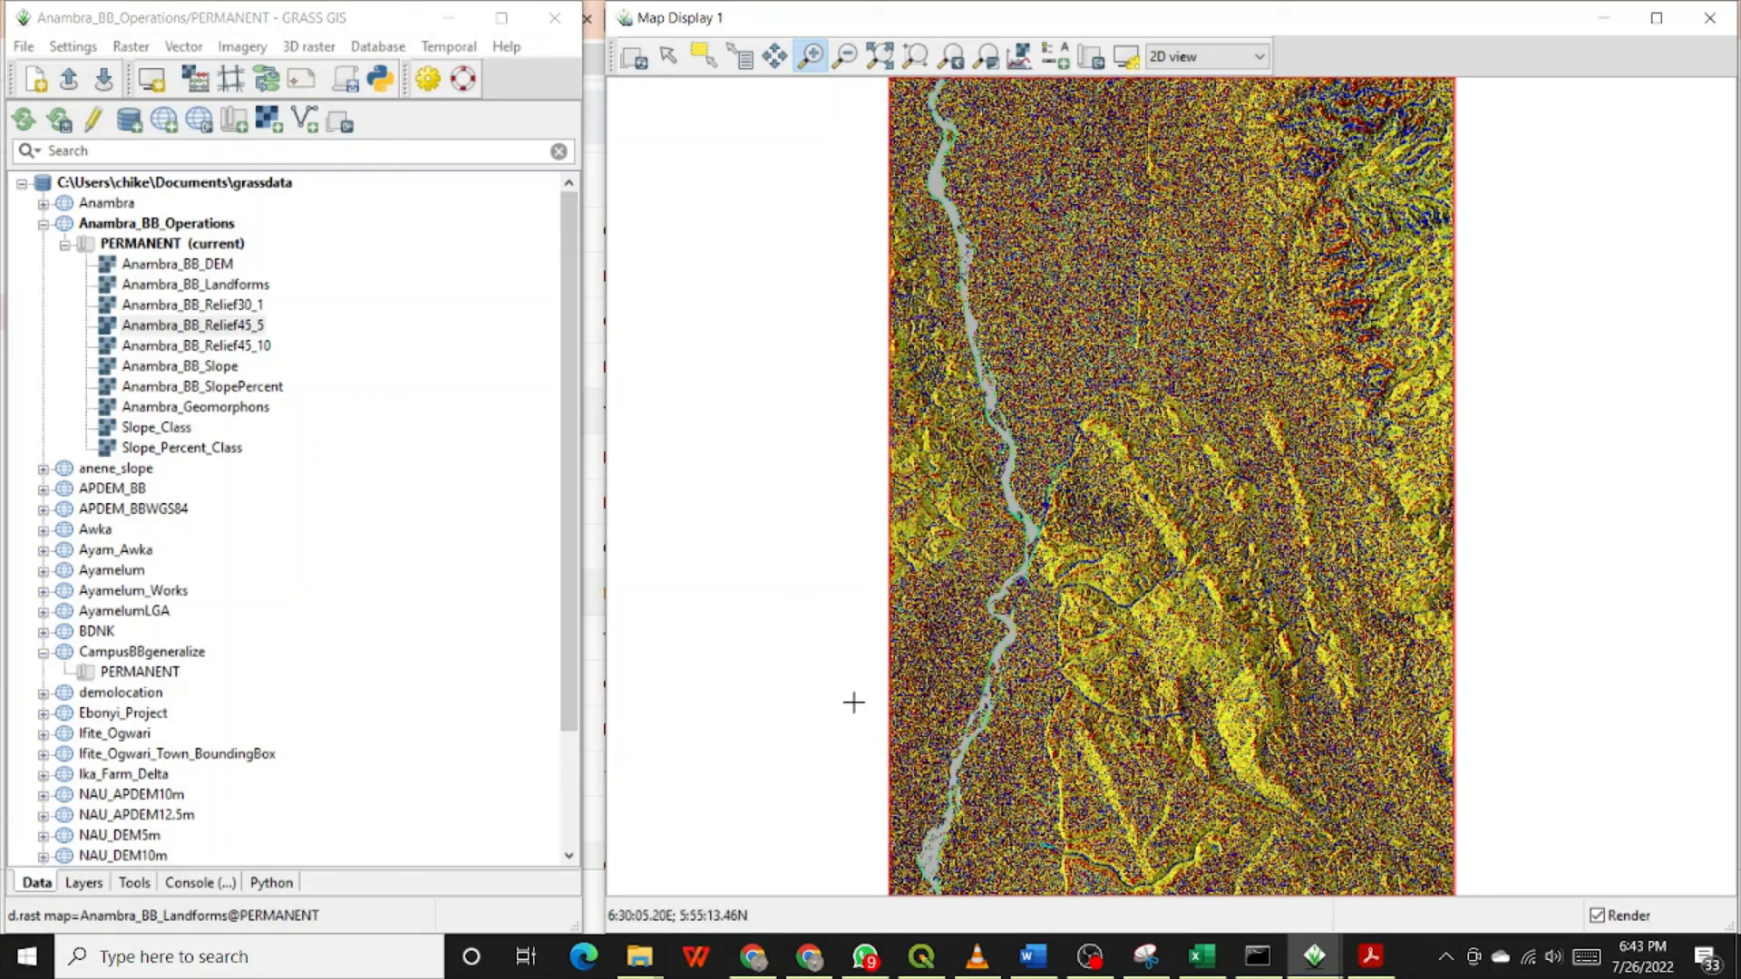
click(1088, 956)
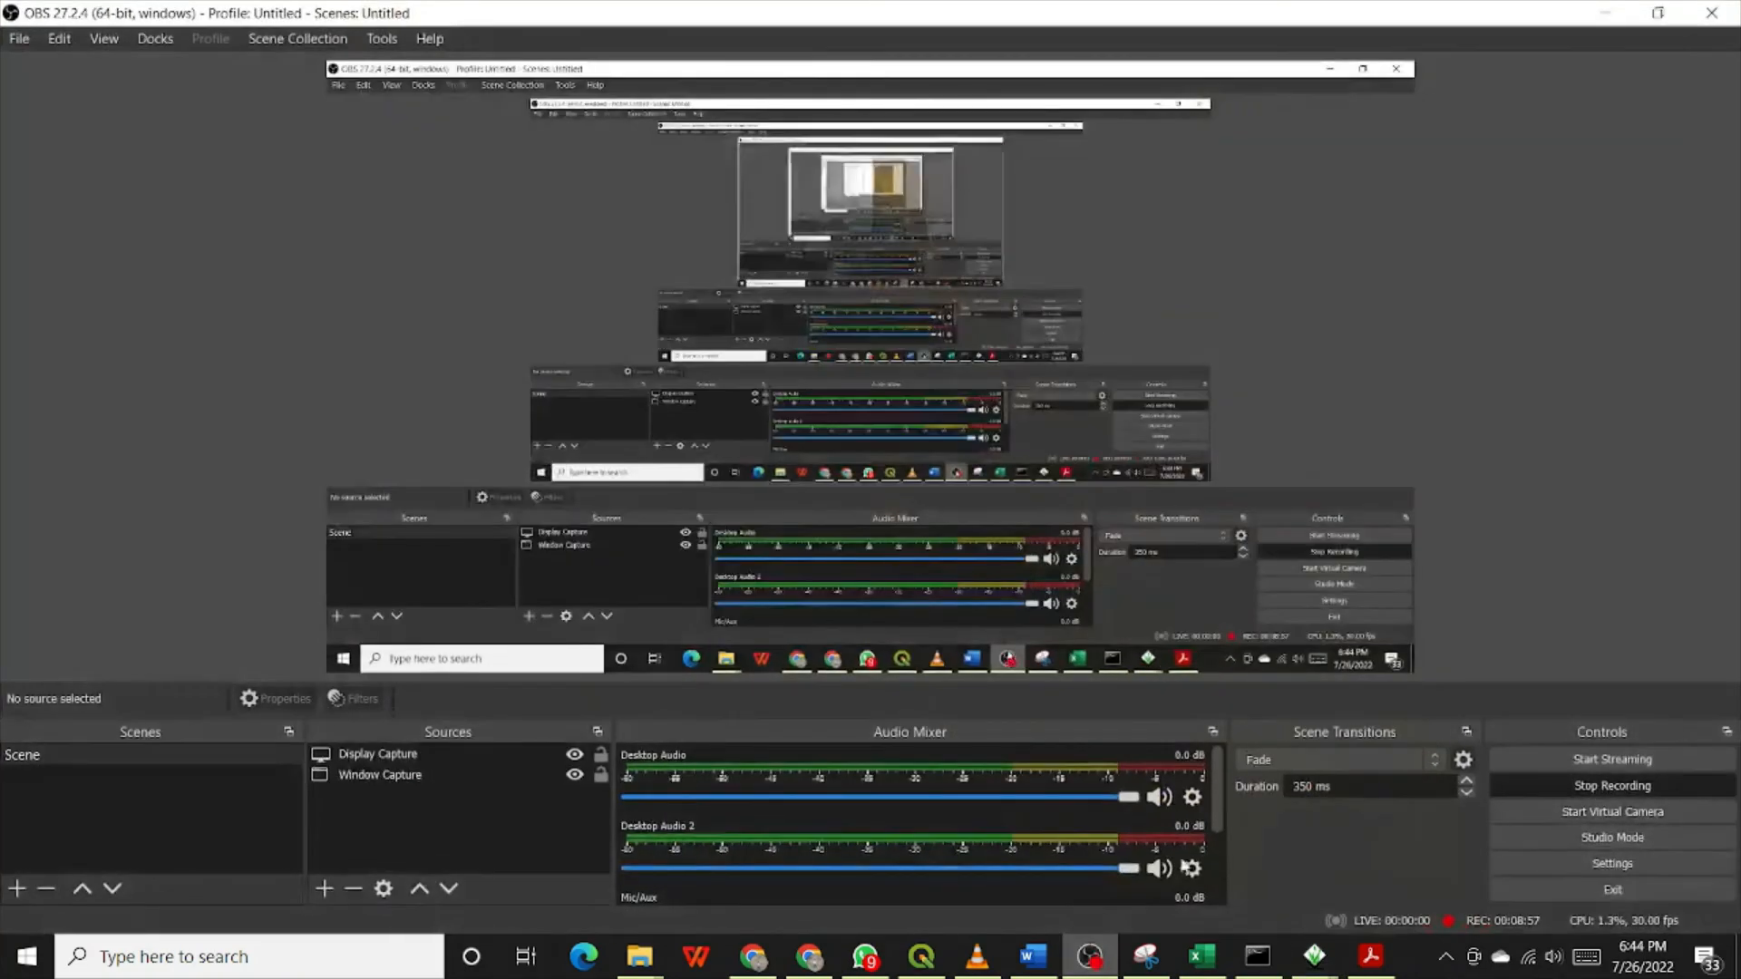